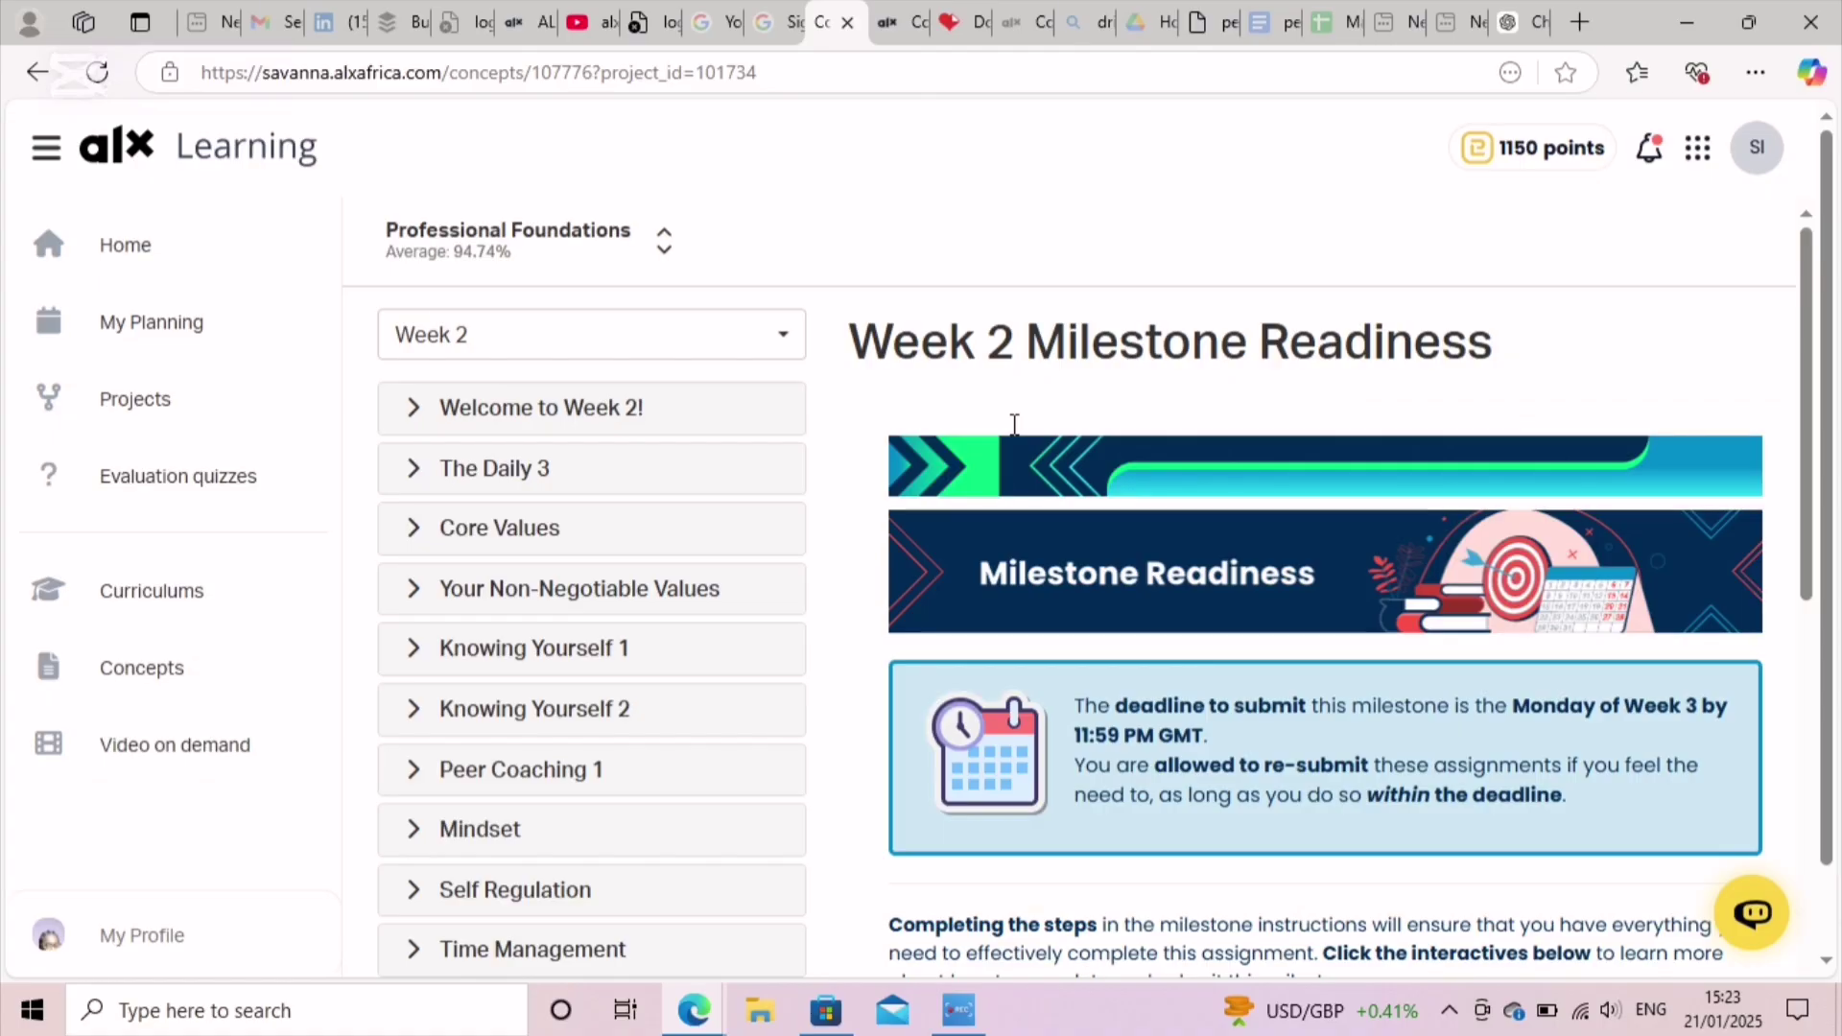
Step: Scroll the Week 2 Milestone Readiness page to find the submission instructions
{"action": "scroll", "coordinate": [1098, 566], "scroll_direction": "down", "scroll_amount": 8}
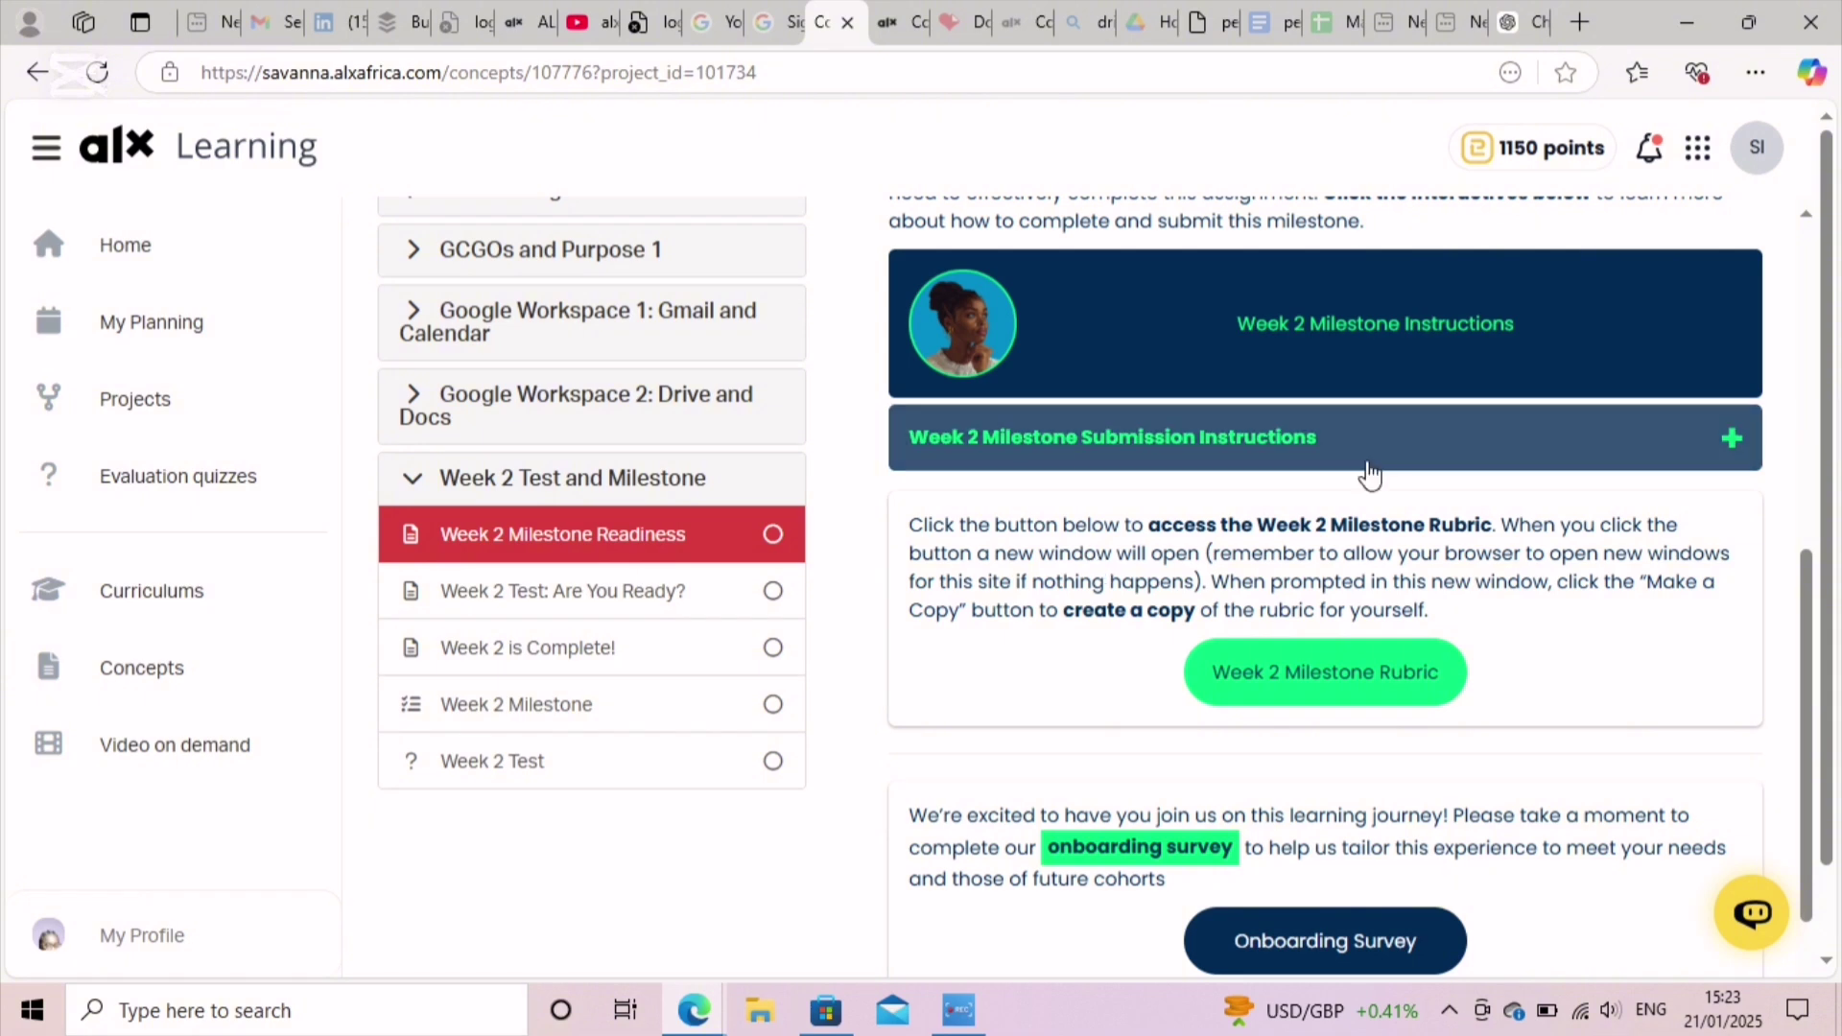
{"action": "scroll", "coordinate": [1374, 484], "scroll_direction": "down", "scroll_amount": 3}
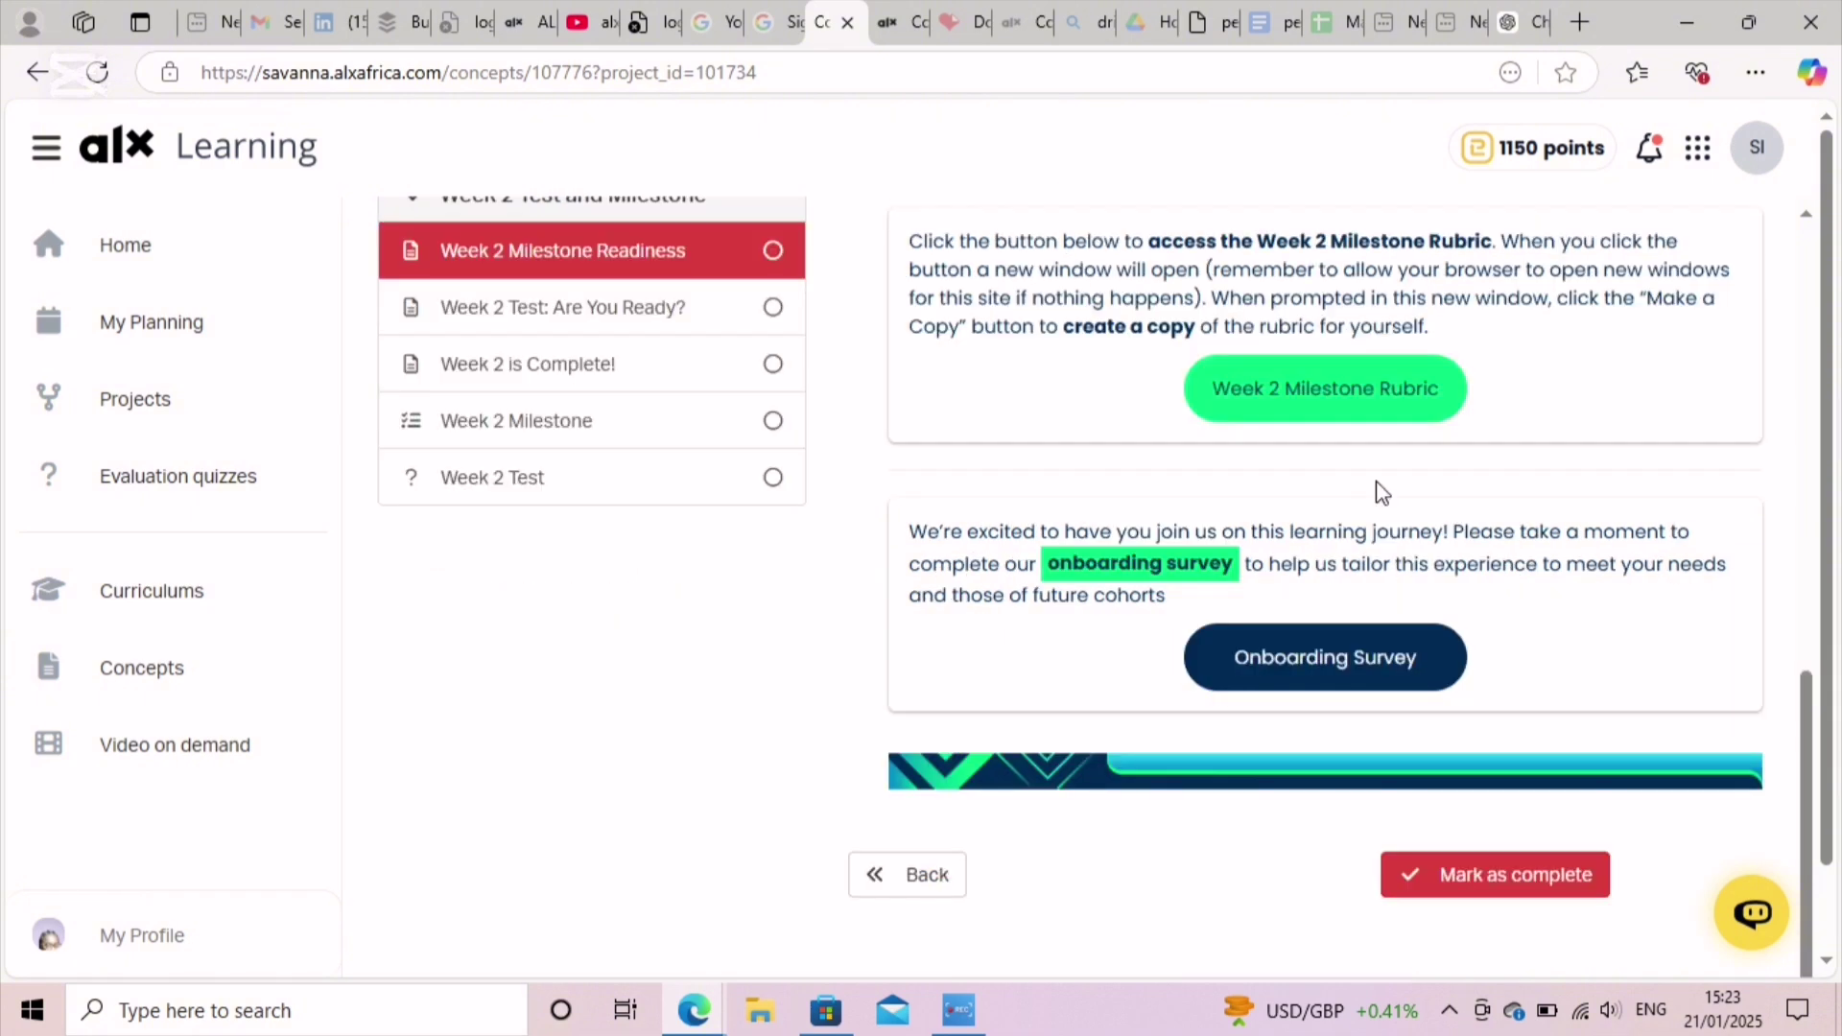
{"action": "scroll", "coordinate": [1381, 493], "scroll_direction": "up", "scroll_amount": 3}
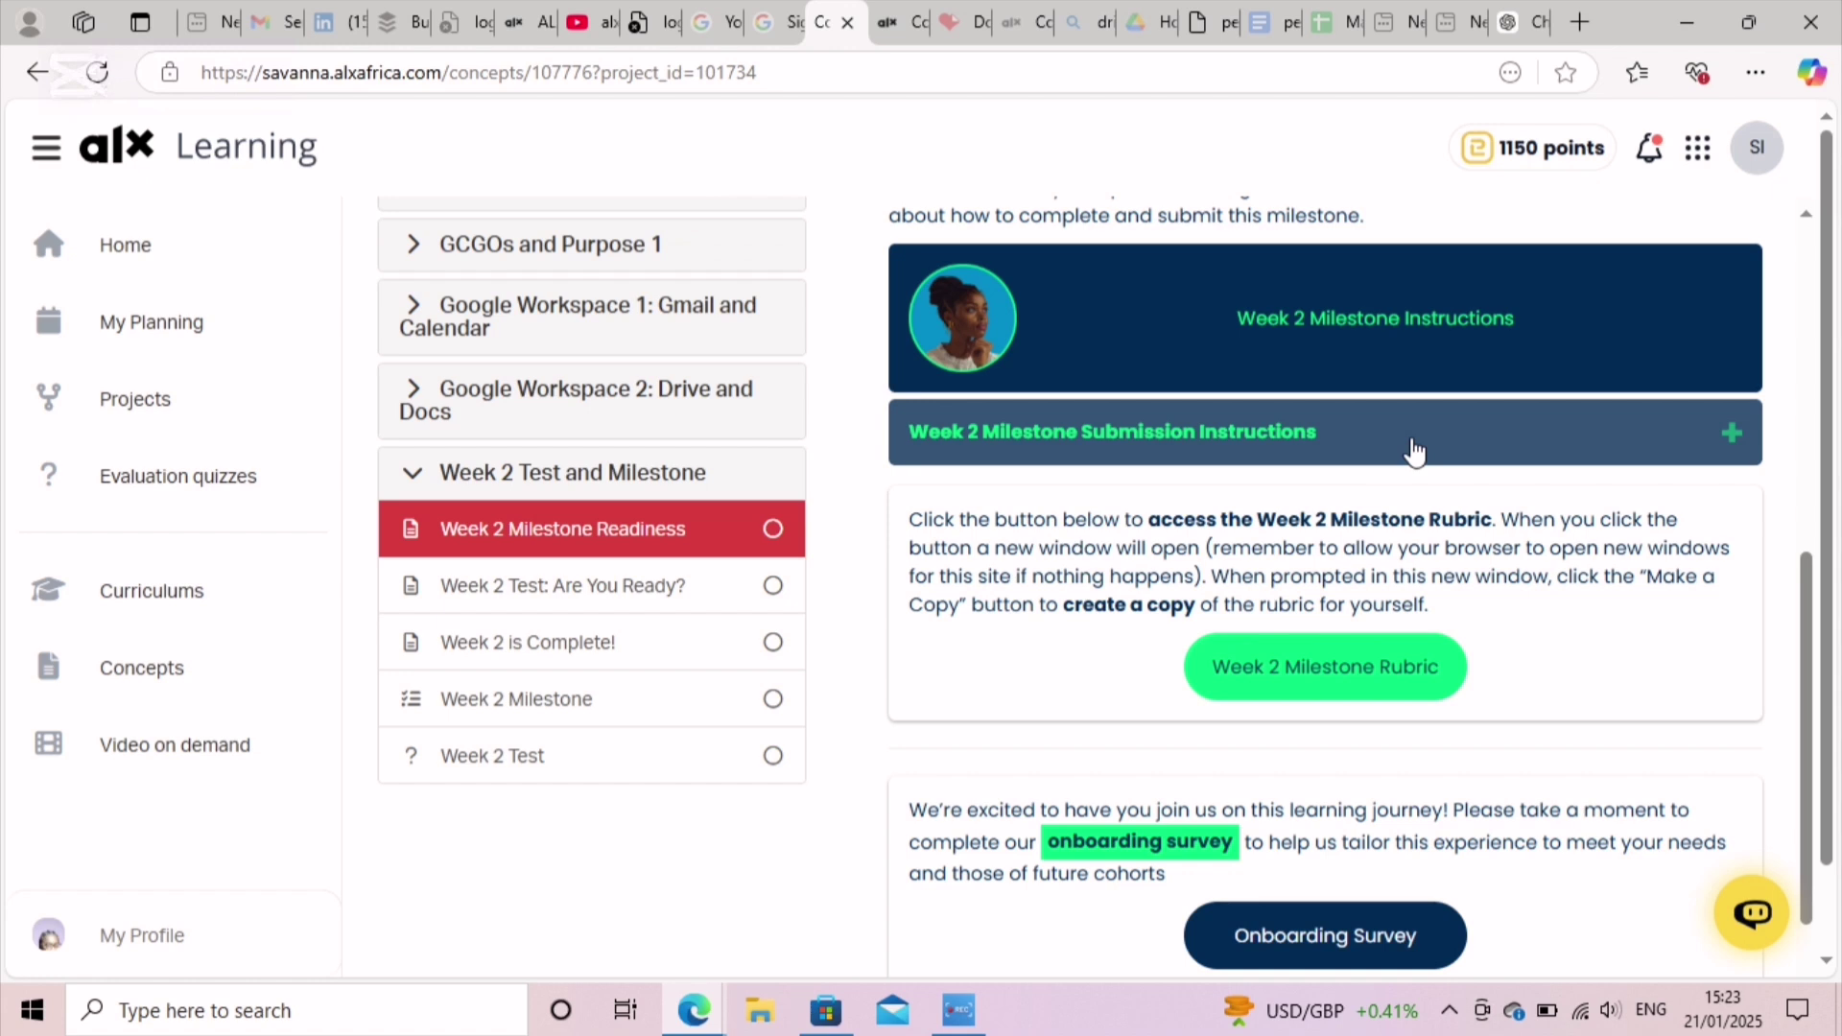
Step: Expand the Week 2 Milestone Submission Instructions and read the combine, rename and submit steps
{"action": "left_click", "coordinate": [1414, 451]}
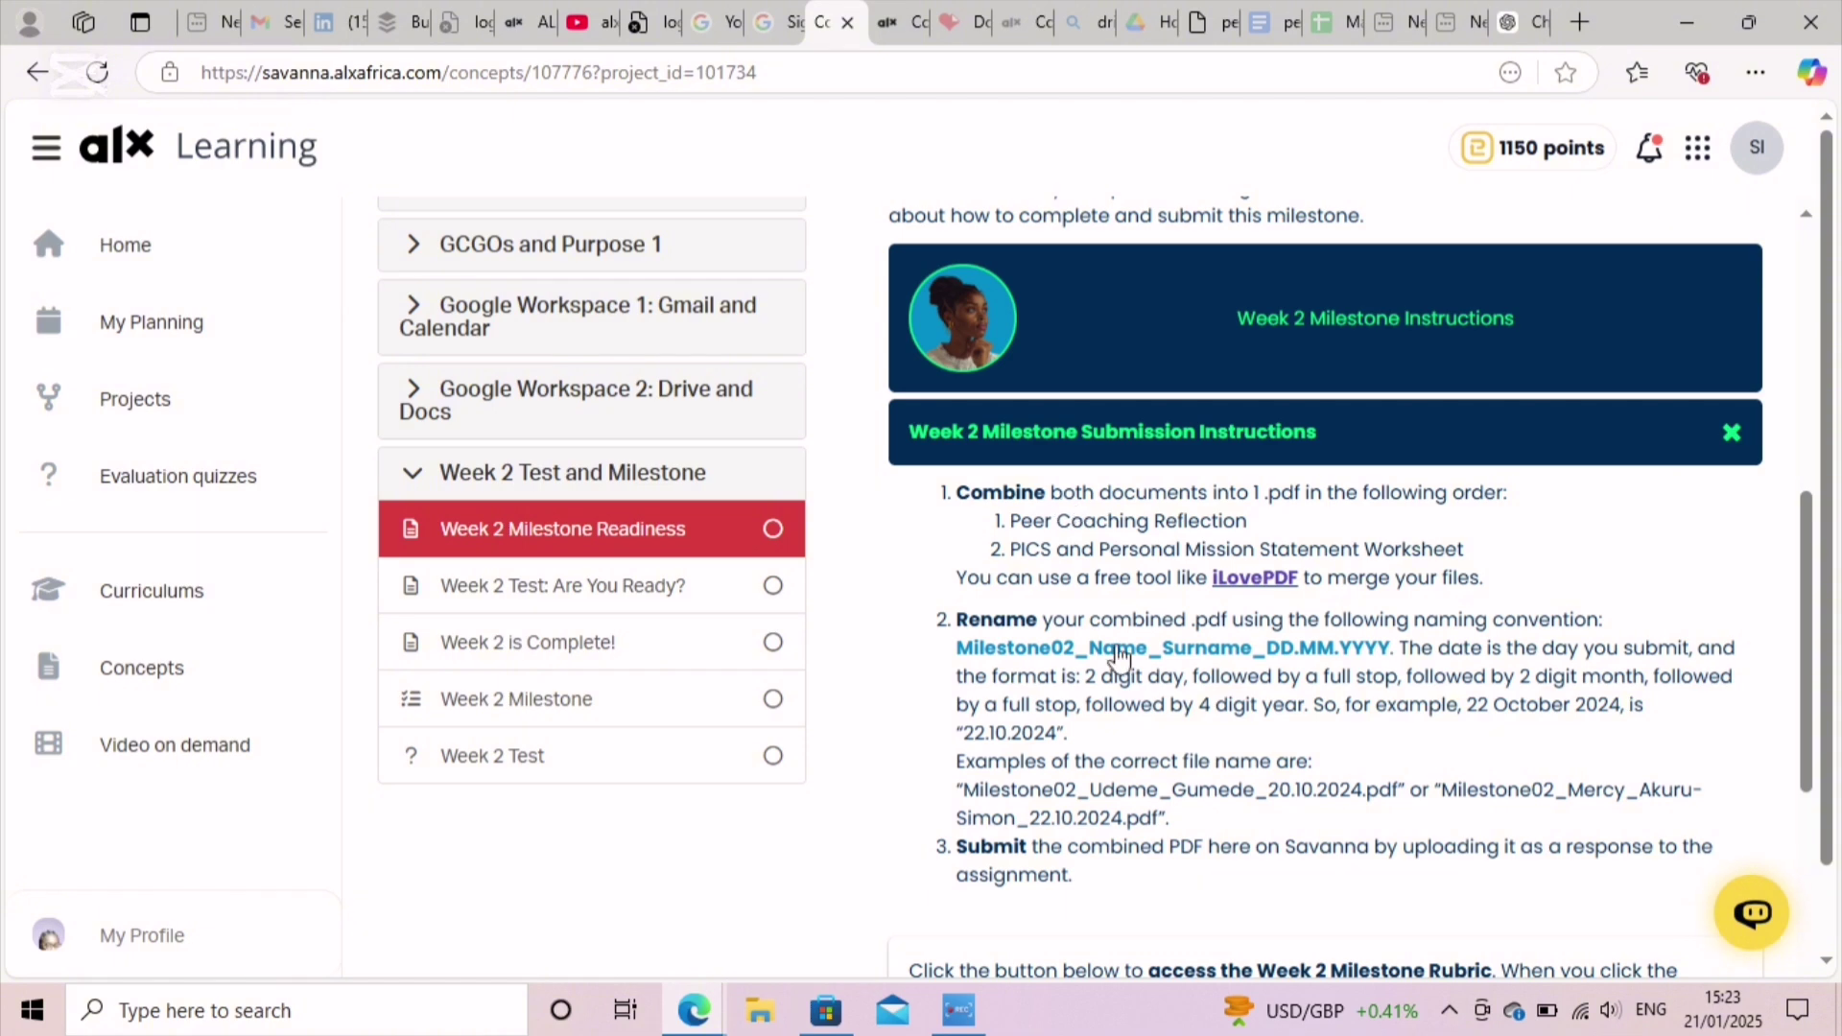
{"action": "scroll", "coordinate": [1219, 757], "scroll_direction": "down", "scroll_amount": 2}
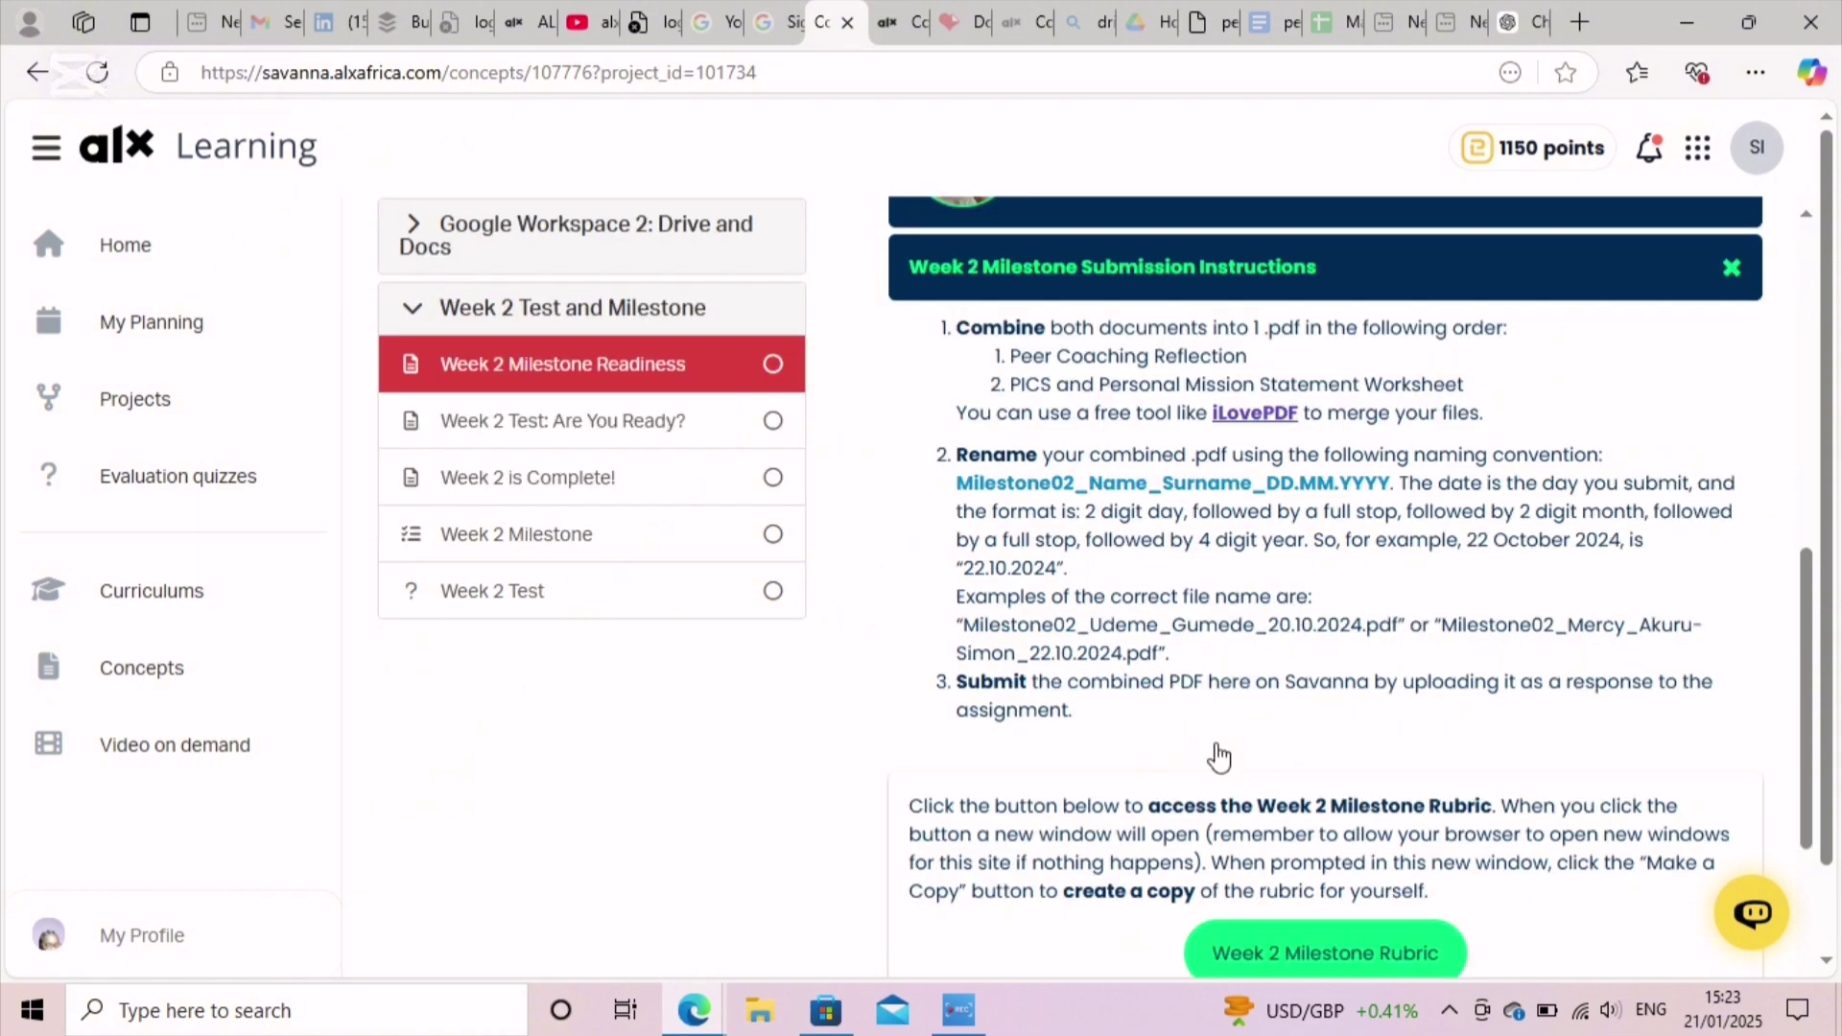
Step: Download the personal misssion statement Google Doc as a PDF Document (.pdf)
{"action": "key", "text": "ctrl+Tab"}
{"action": "key", "text": "ctrl+Tab"}
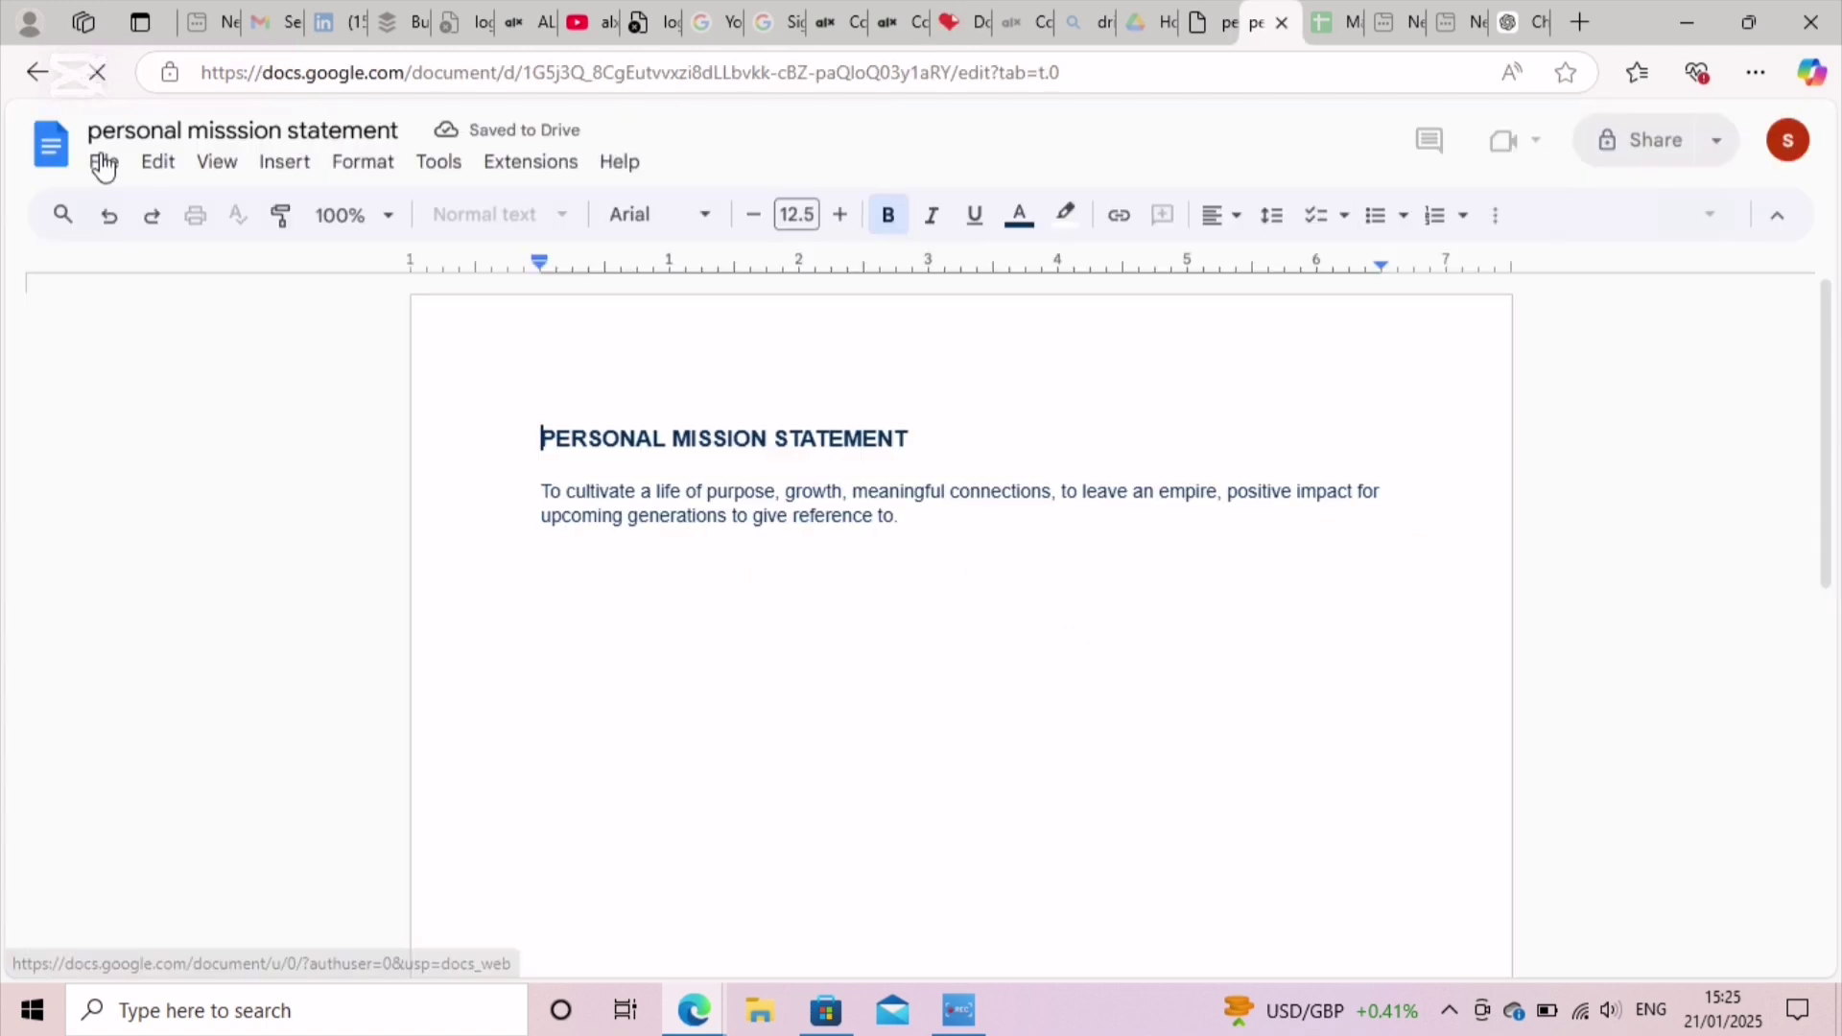
{"action": "left_click", "coordinate": [106, 163]}
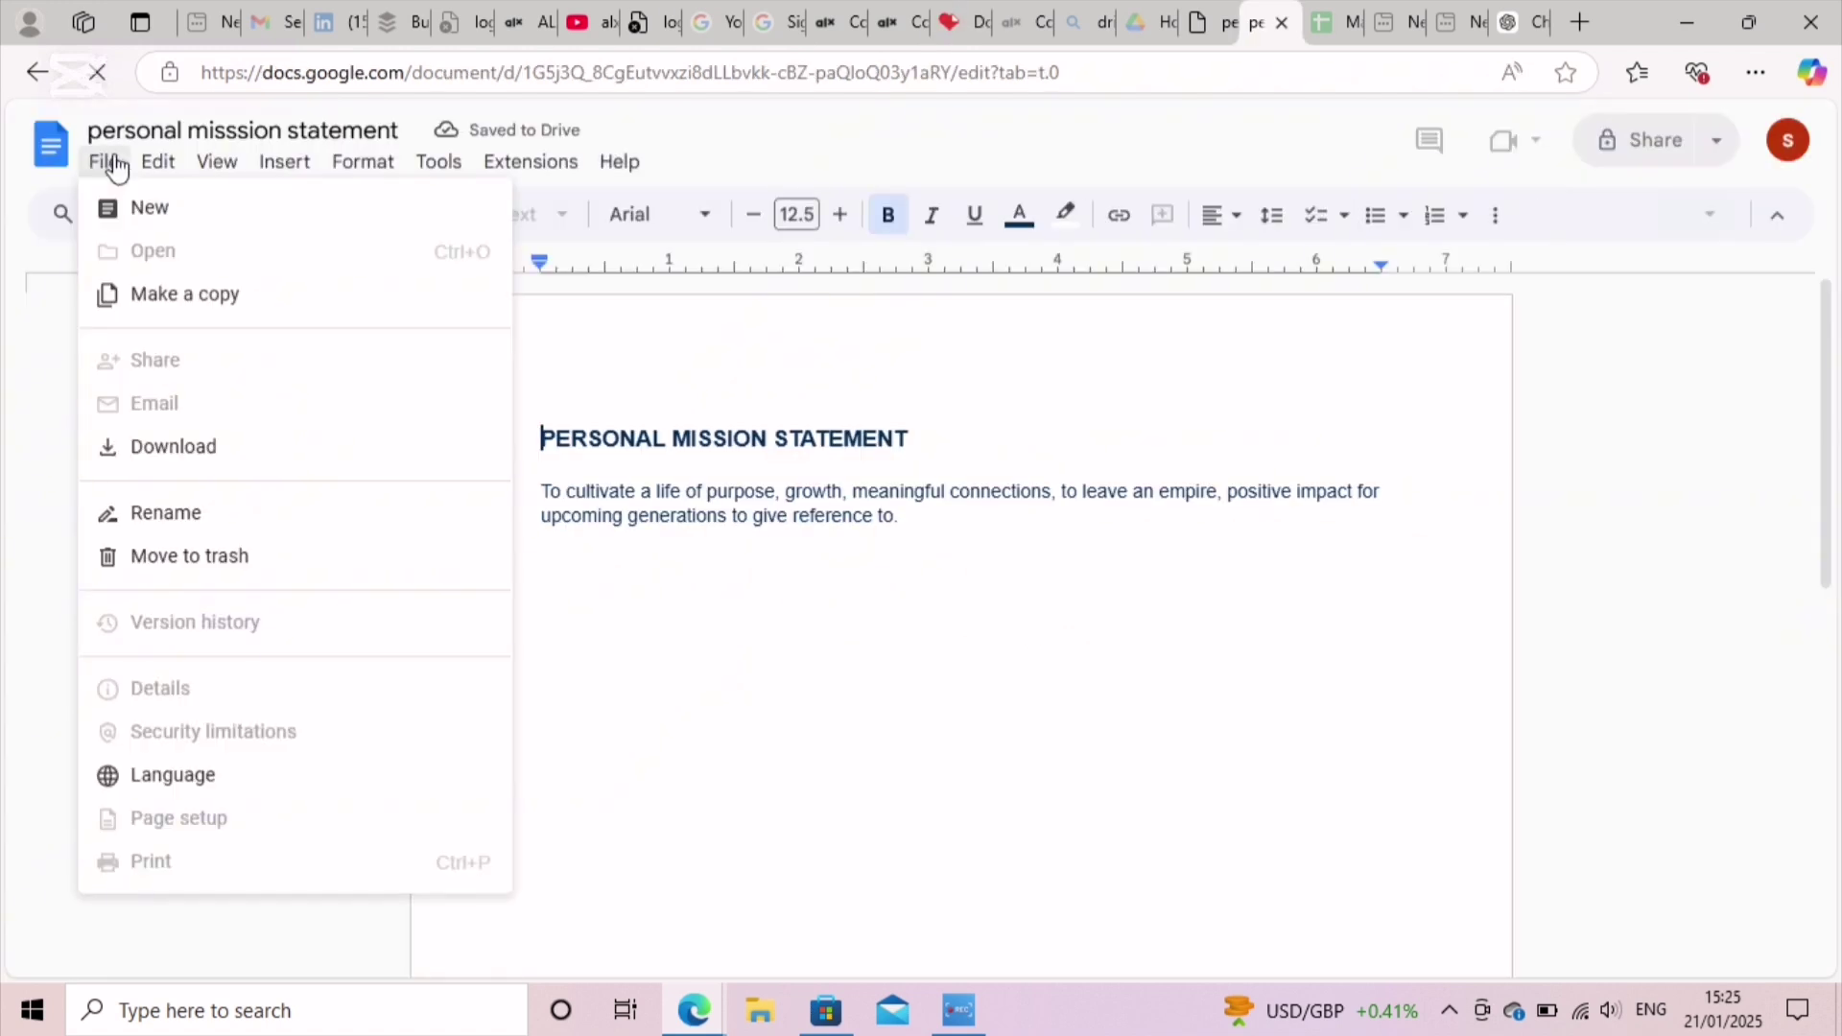
{"action": "left_click", "coordinate": [106, 165]}
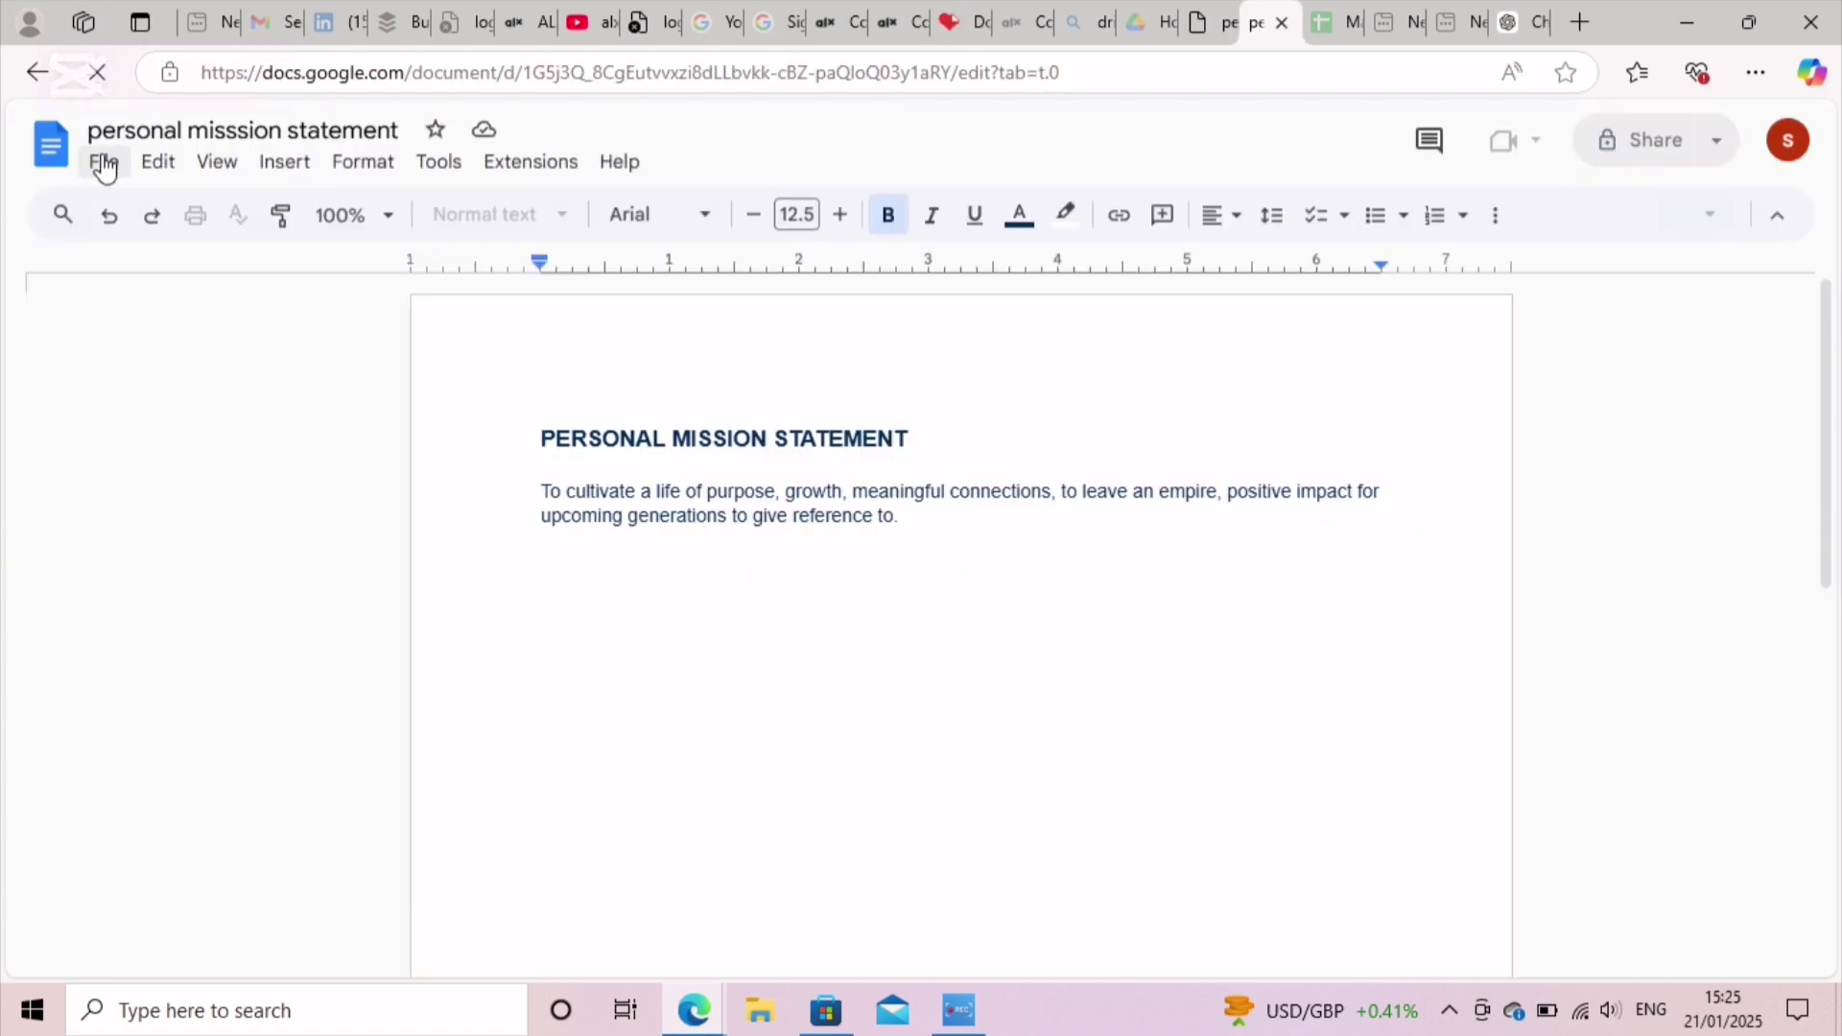
{"action": "left_click", "coordinate": [105, 165]}
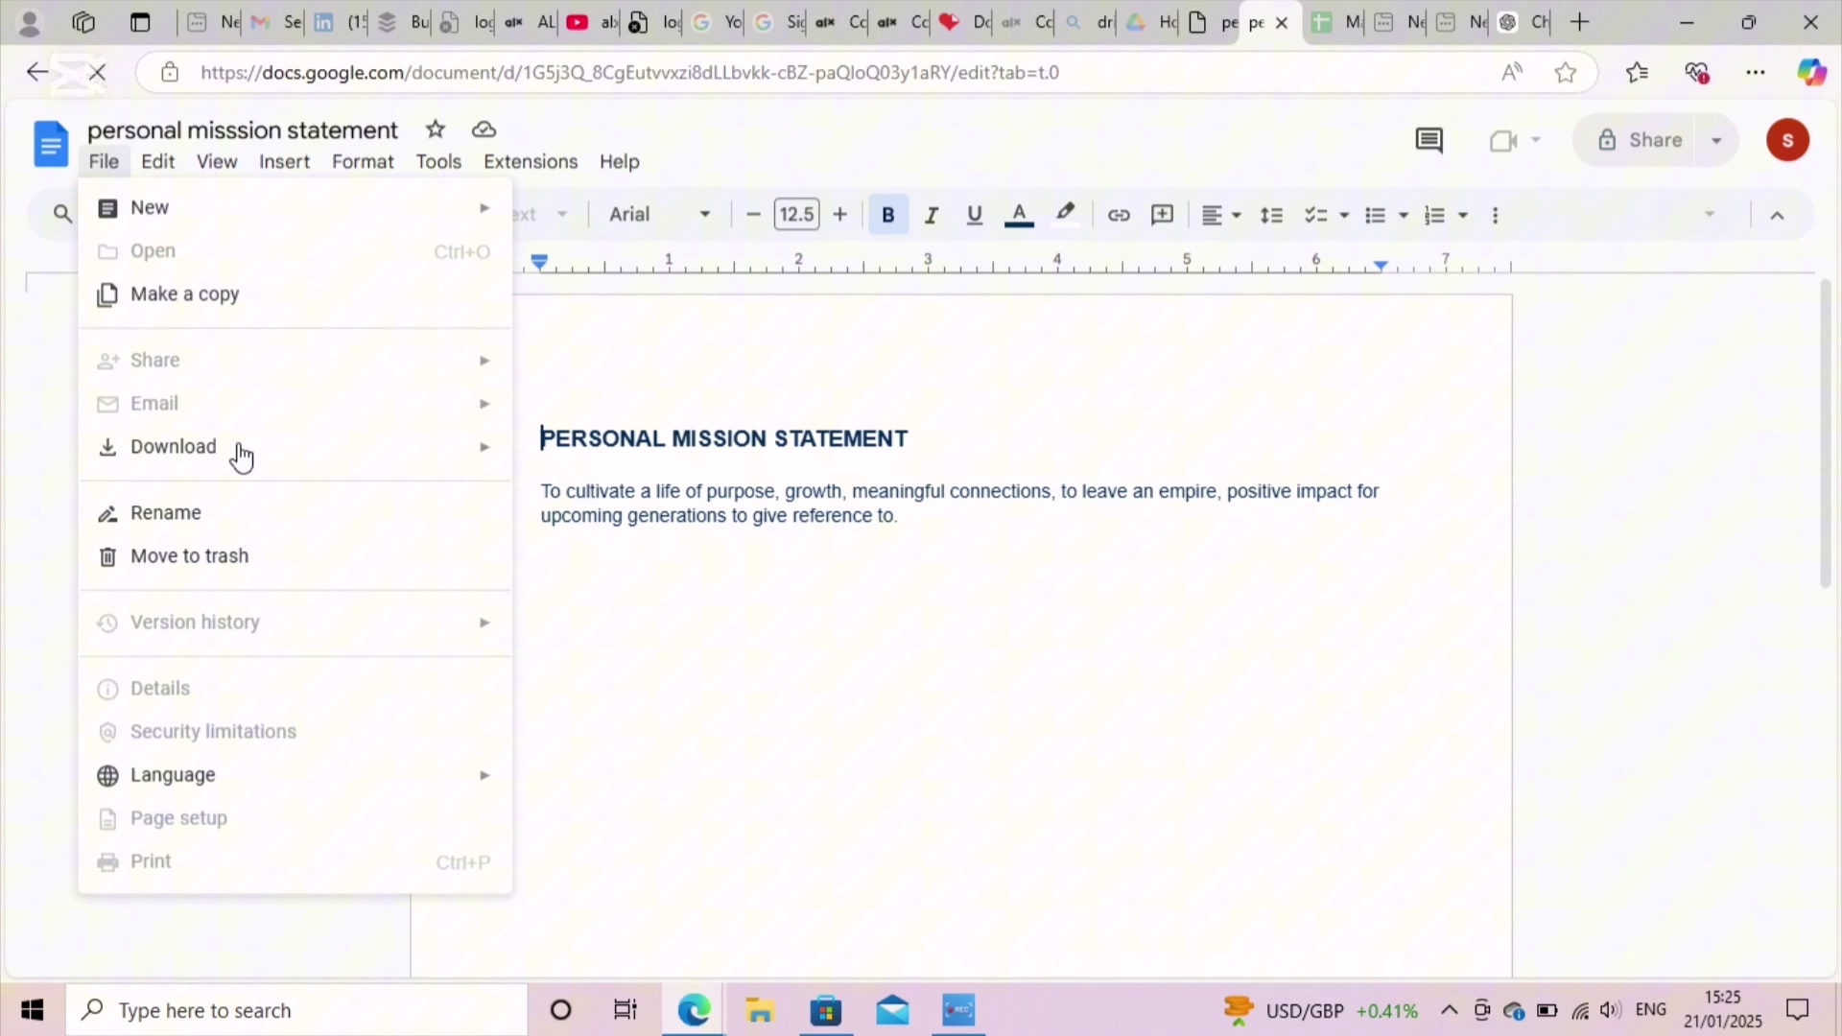
{"action": "mouse_move", "coordinate": [241, 457]}
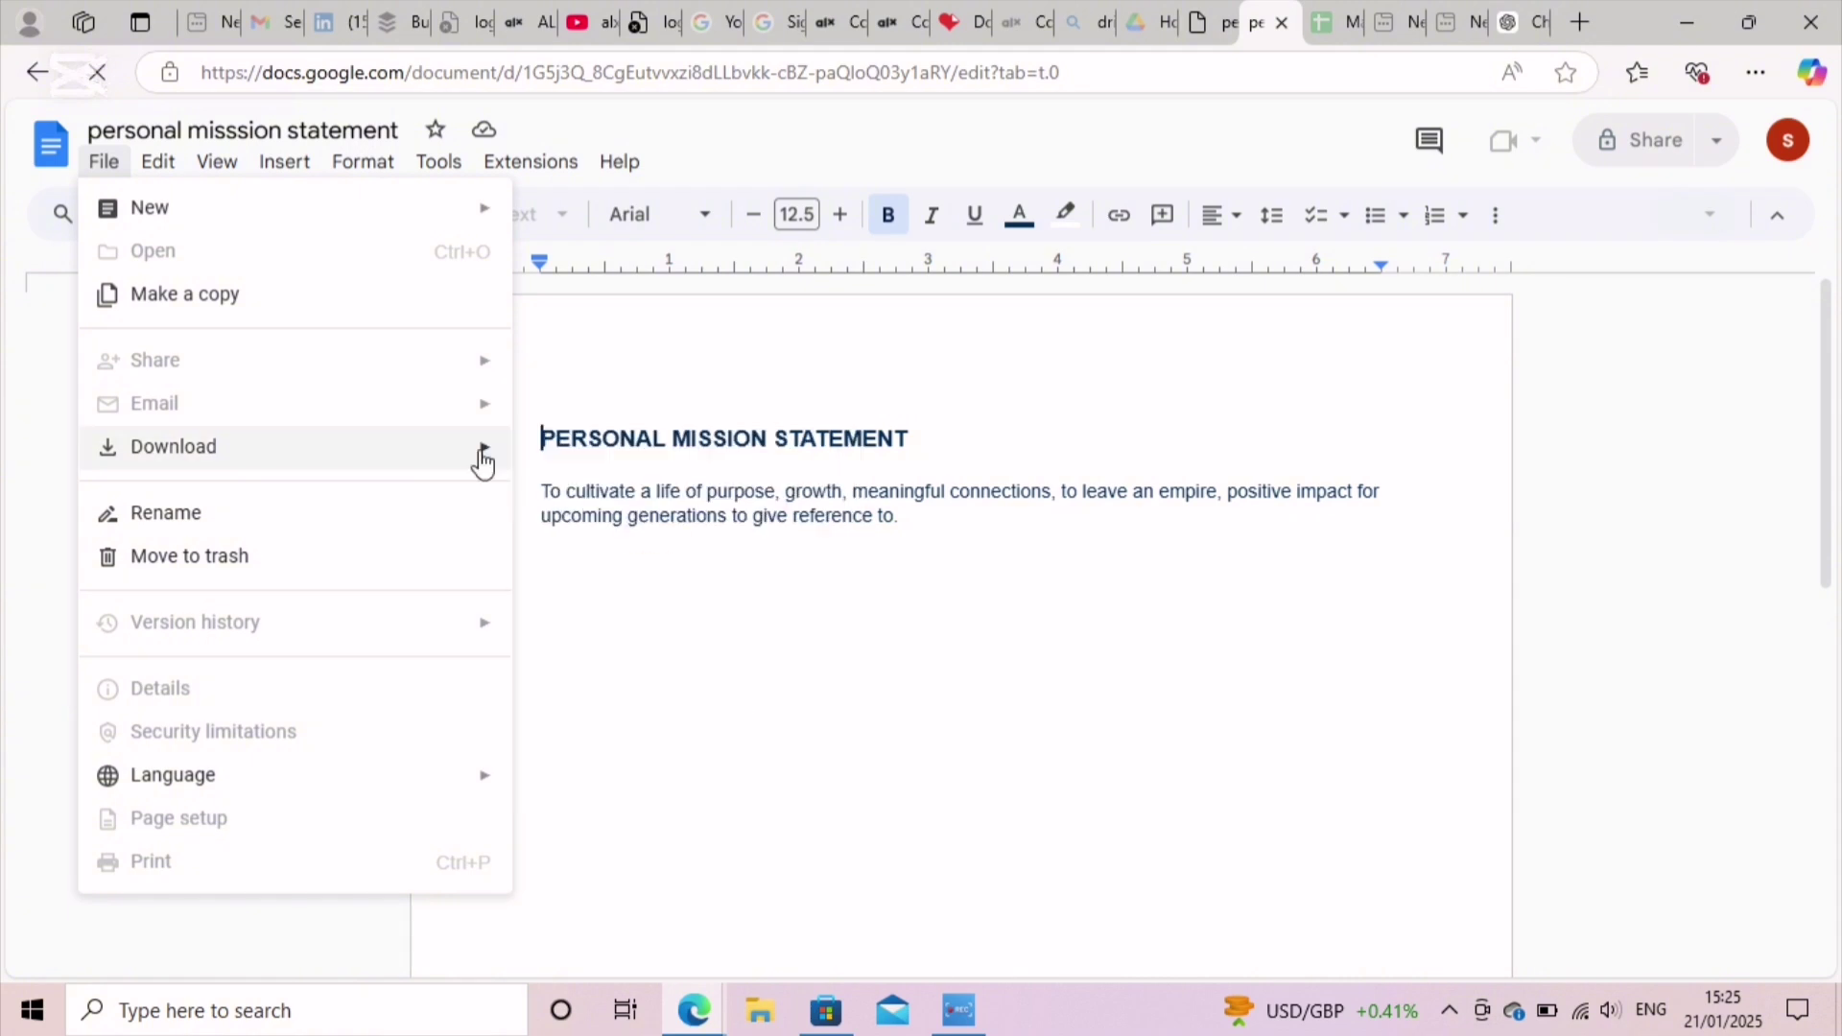
{"action": "mouse_move", "coordinate": [483, 463]}
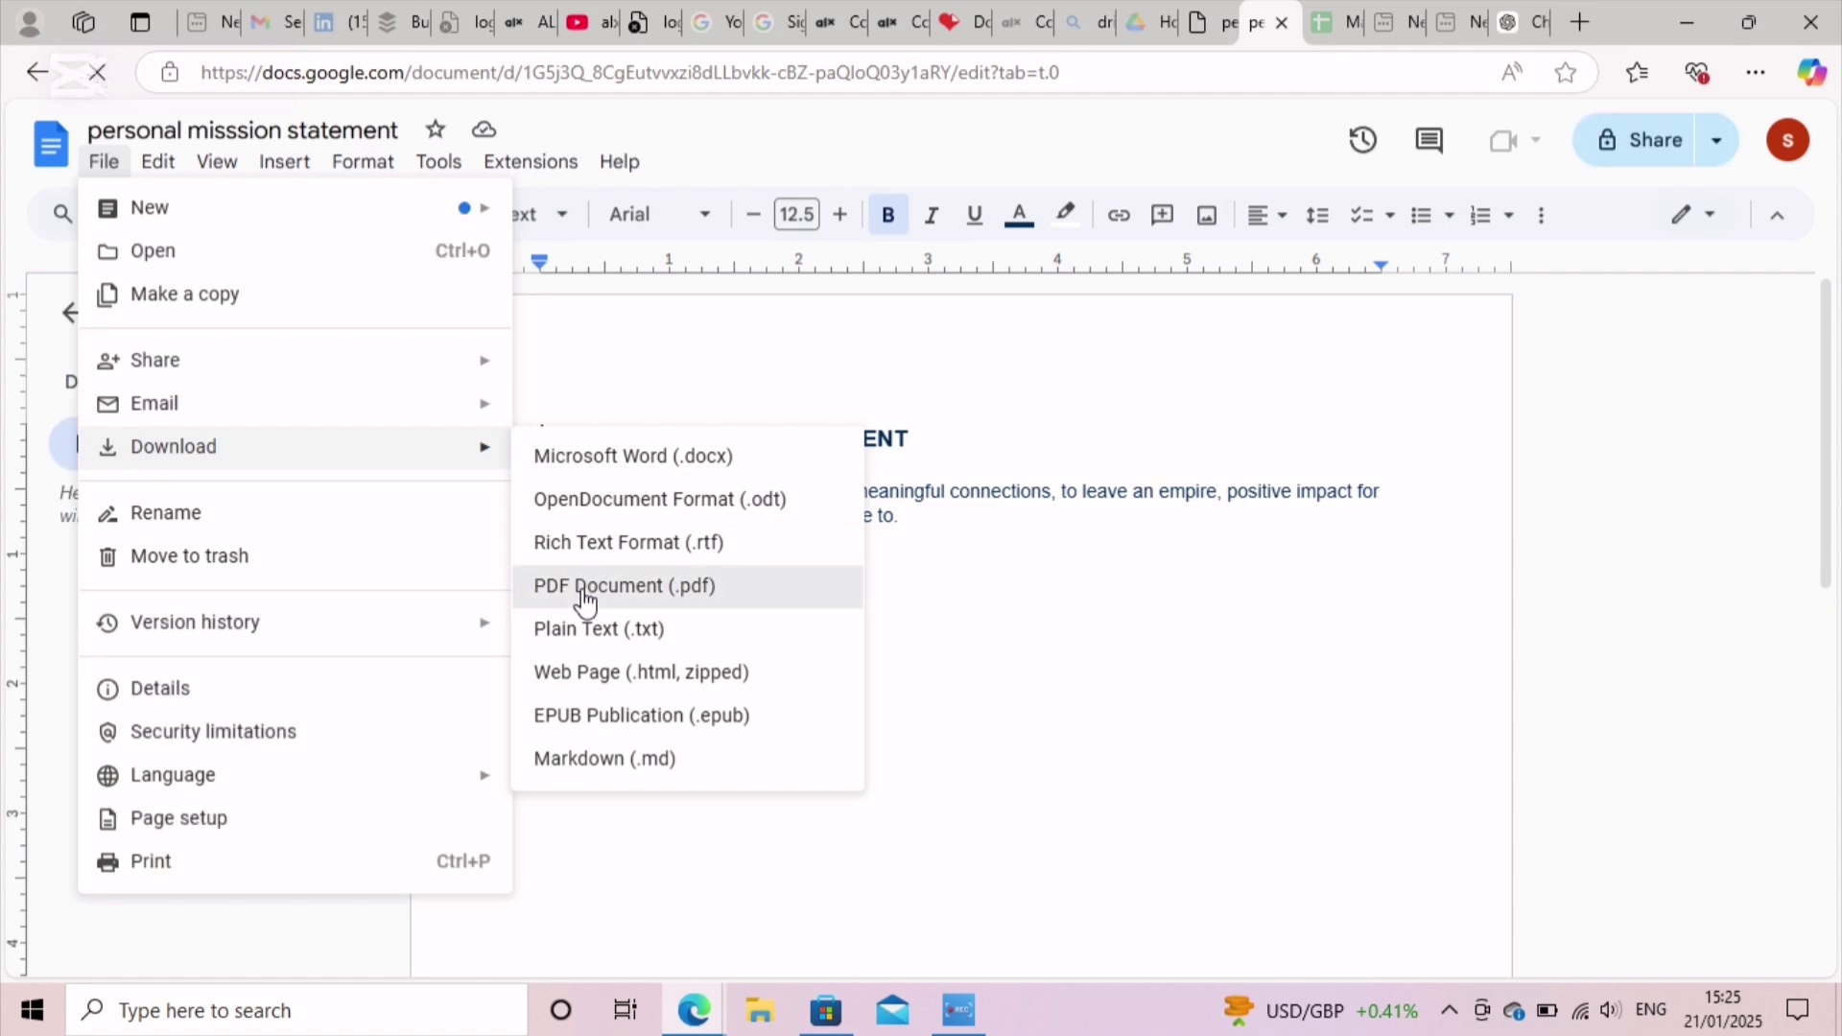
{"action": "left_click", "coordinate": [585, 590]}
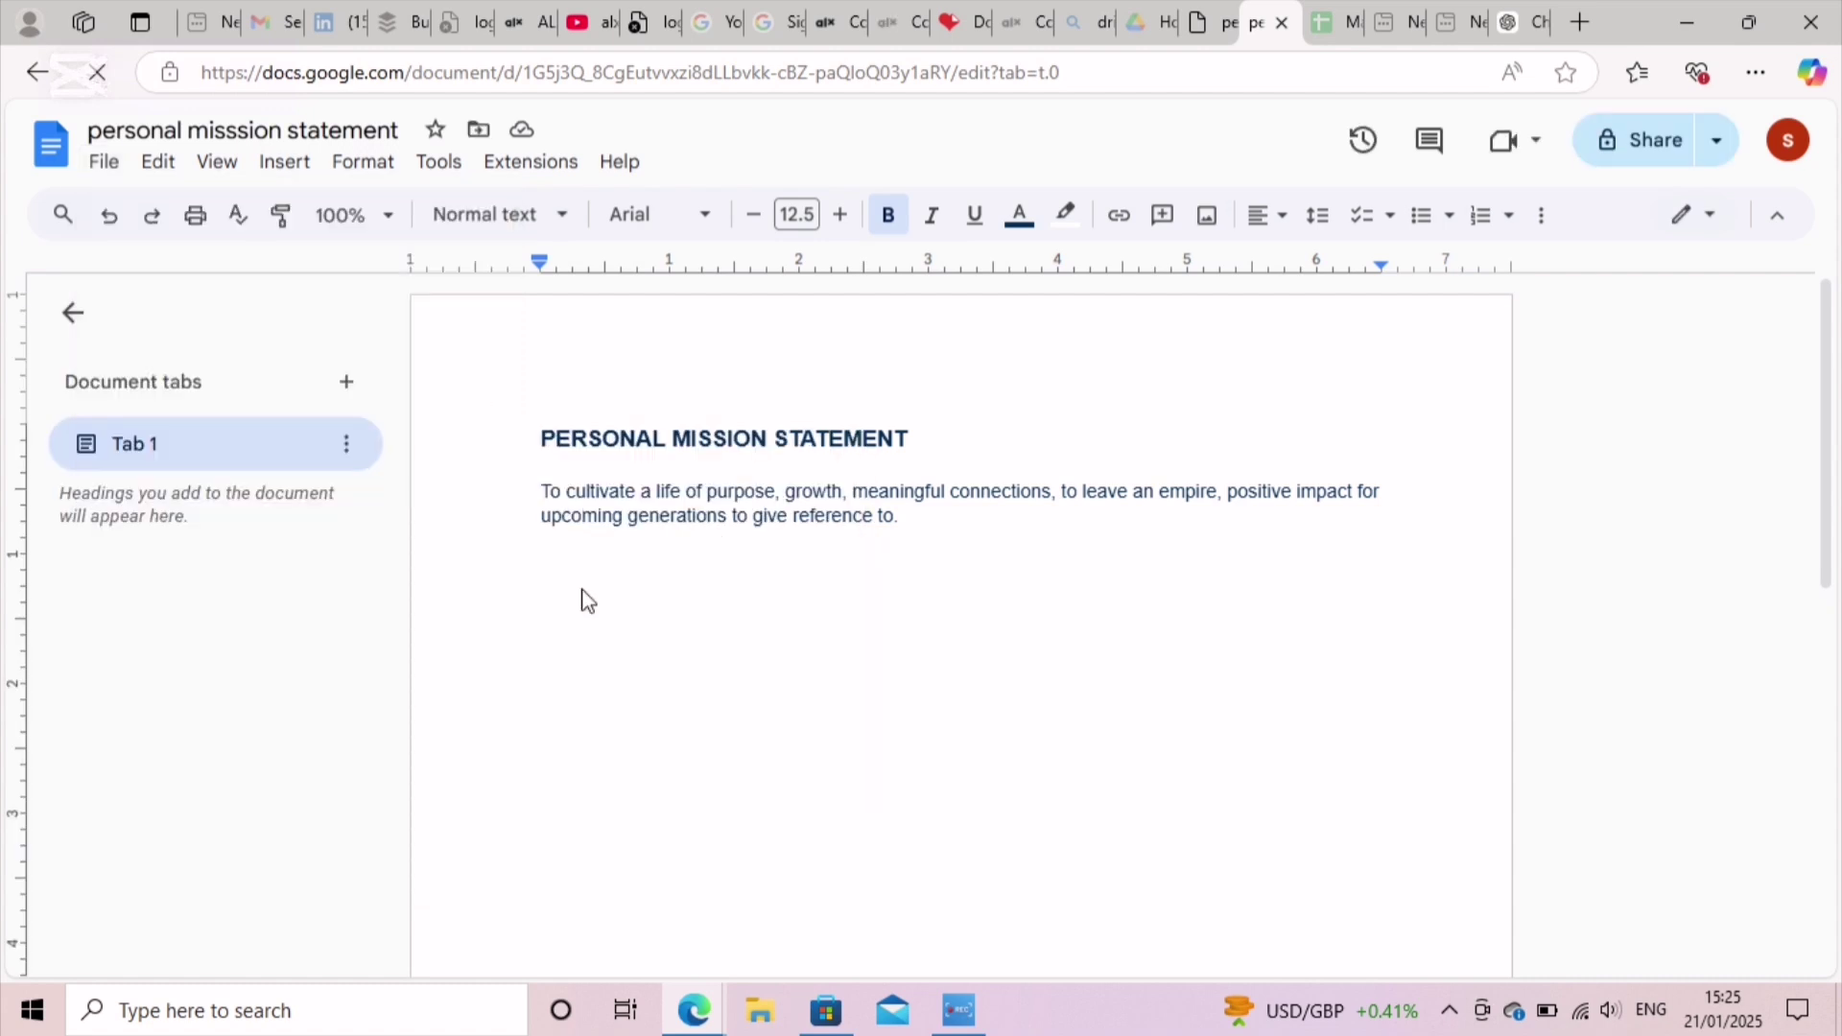
{"action": "mouse_move", "coordinate": [962, 32]}
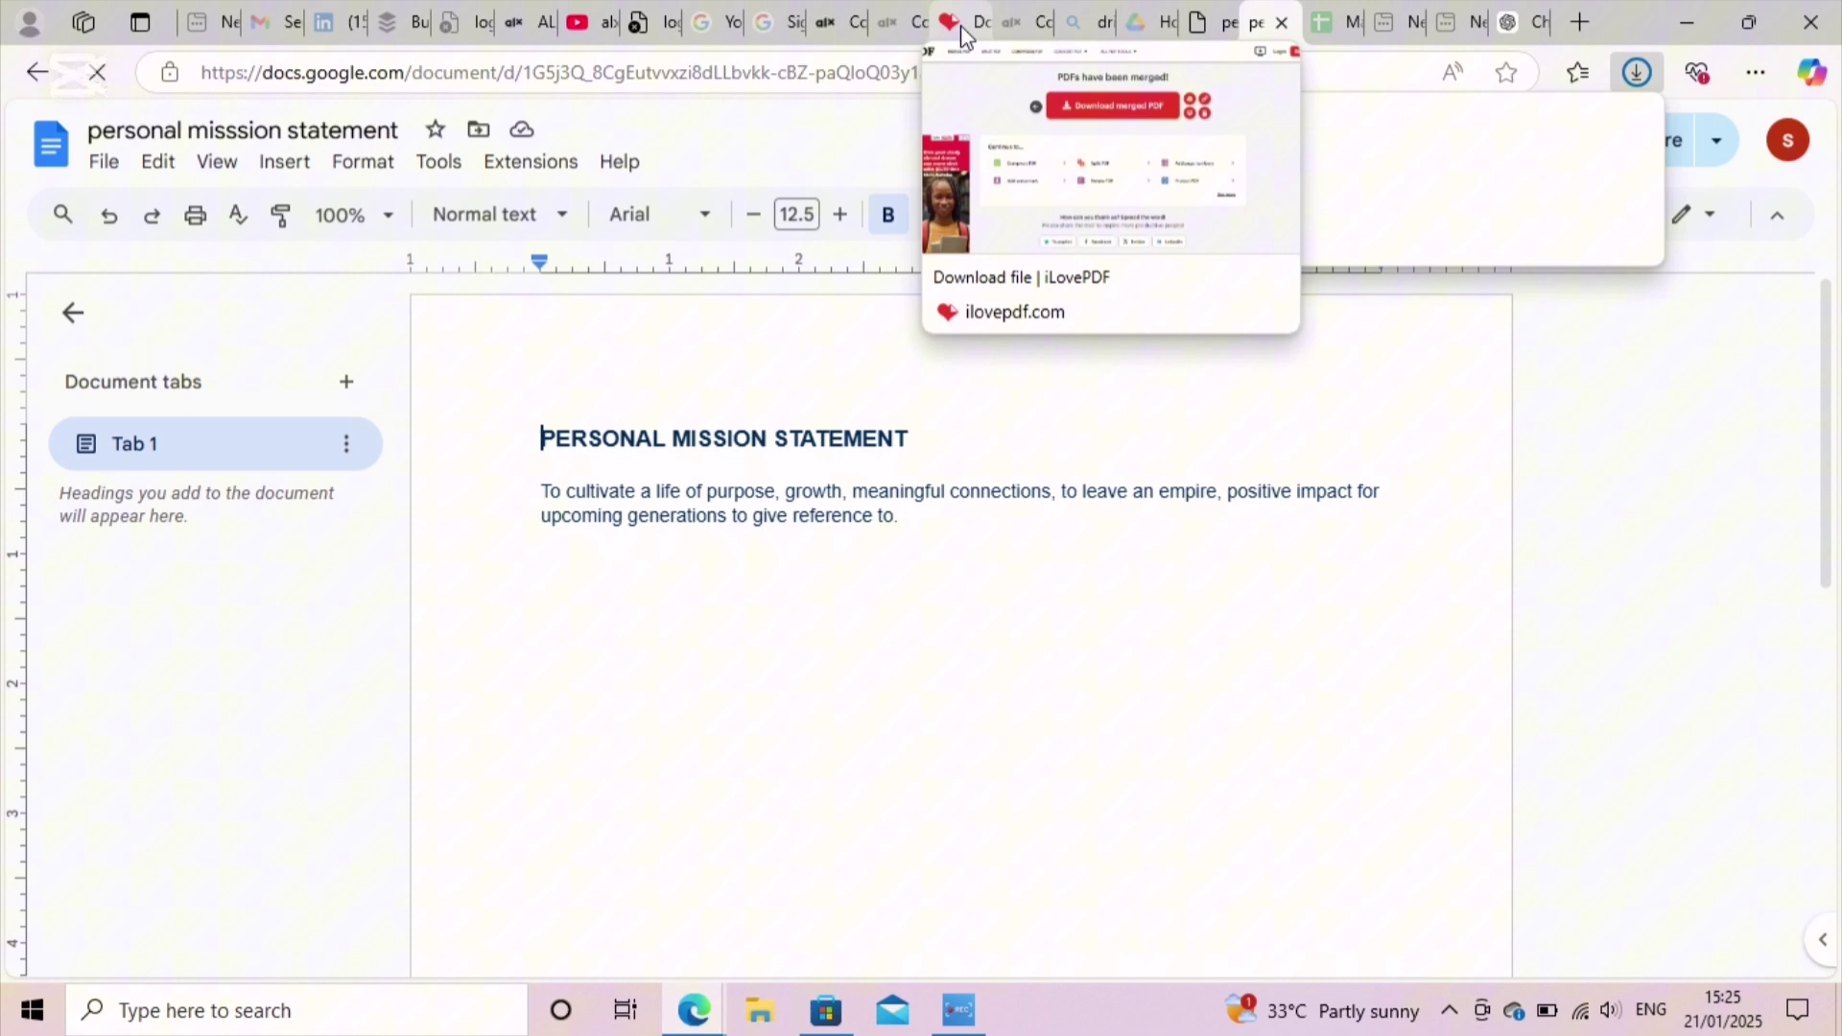
Step: Load personal misssion statement.pdf from Downloads as the first file in iLovePDF Merge PDF
{"action": "left_click", "coordinate": [959, 25]}
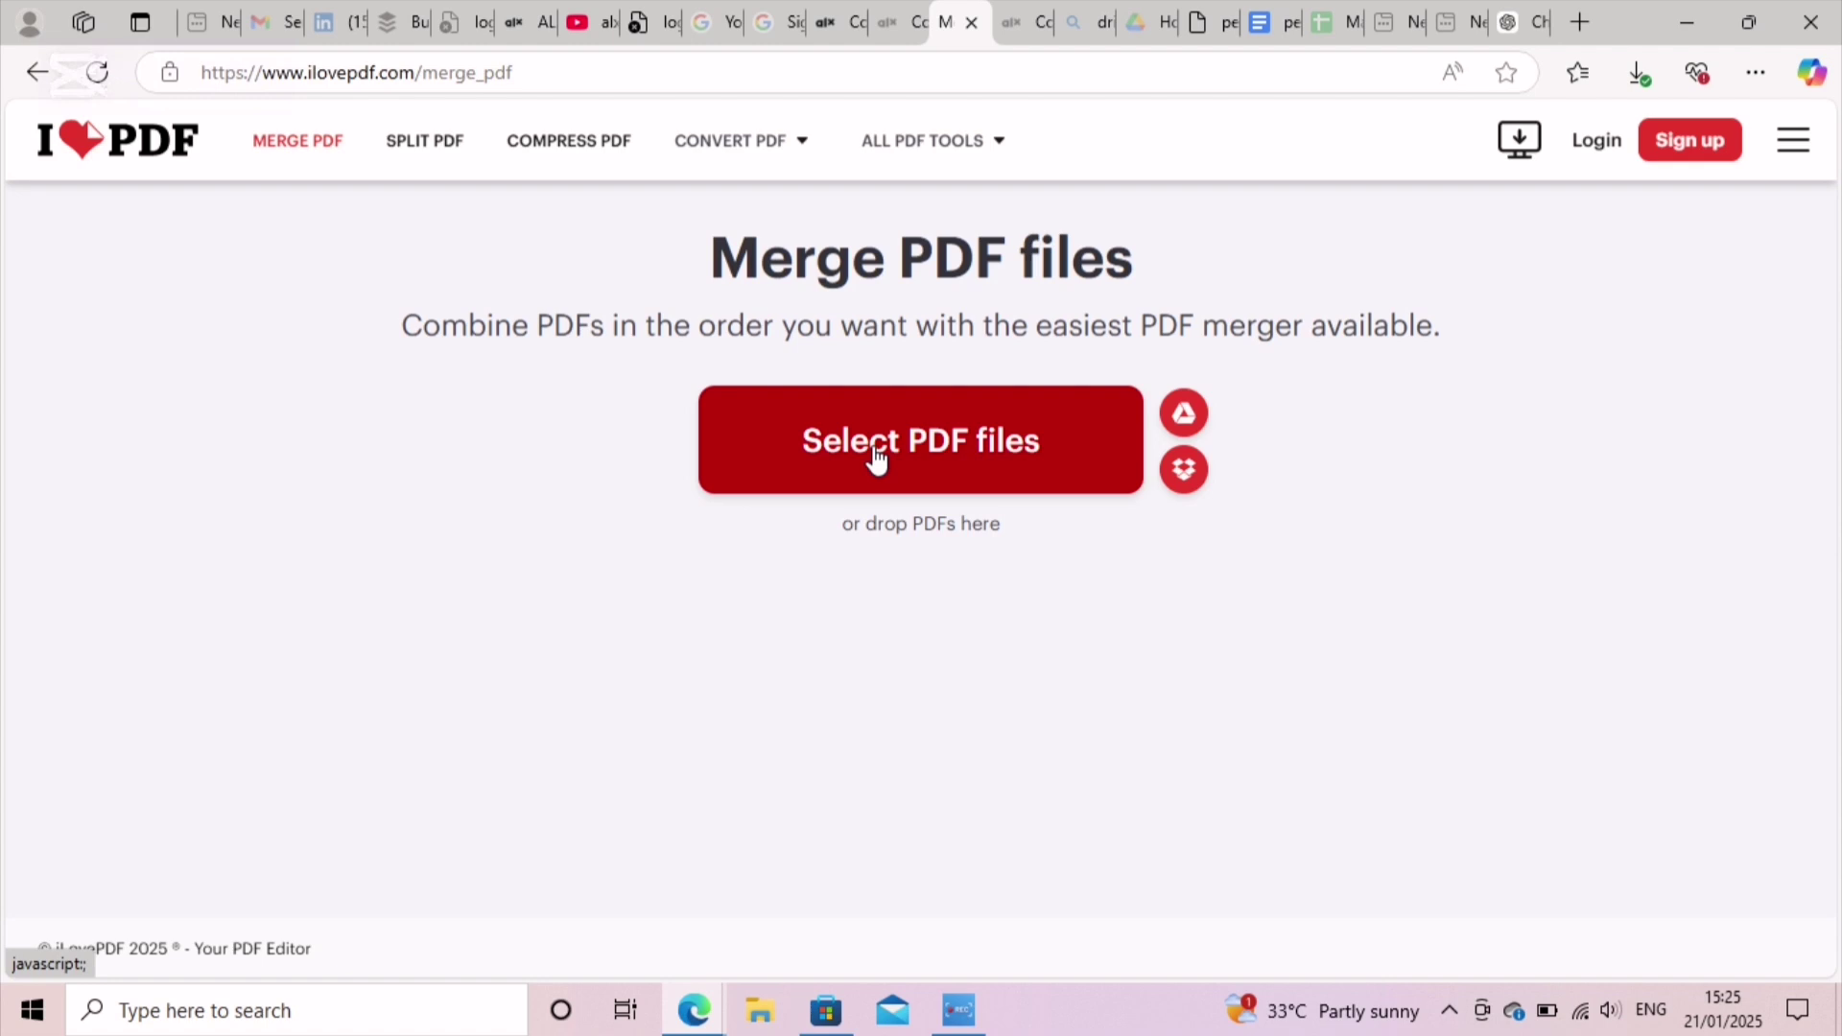
{"action": "left_click", "coordinate": [875, 458]}
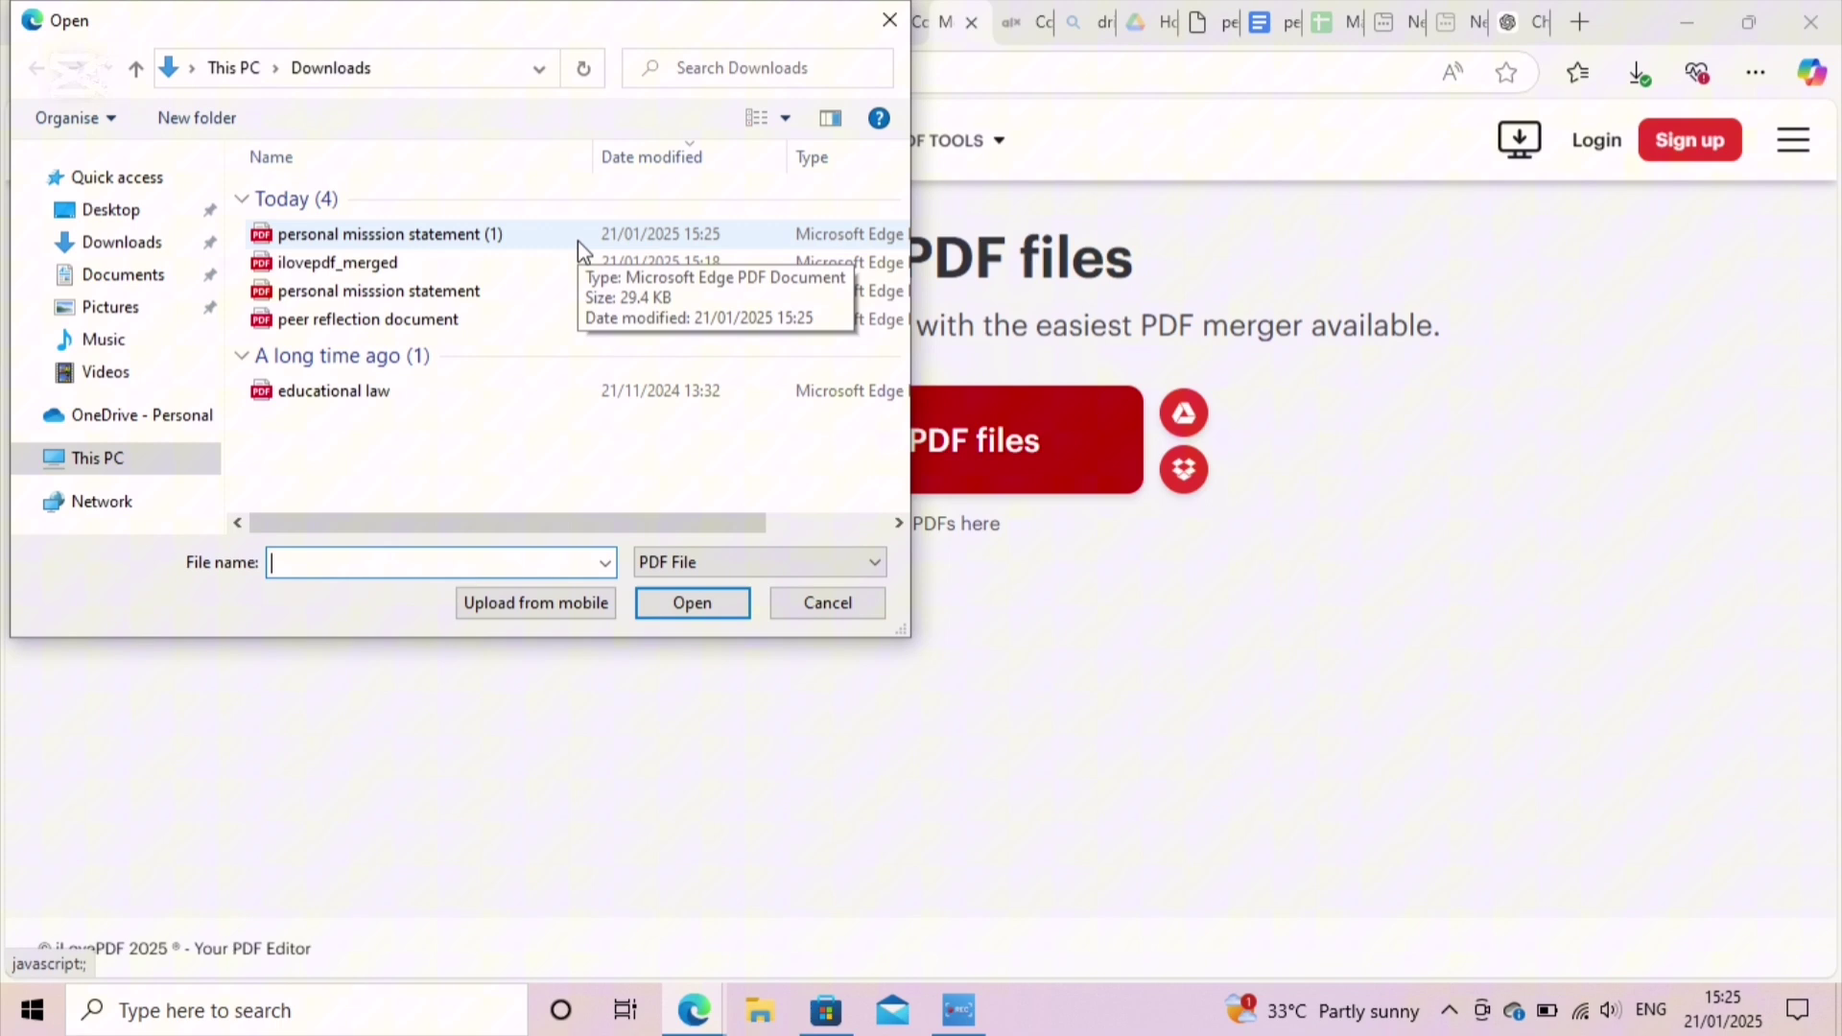
{"action": "left_click", "coordinate": [562, 292]}
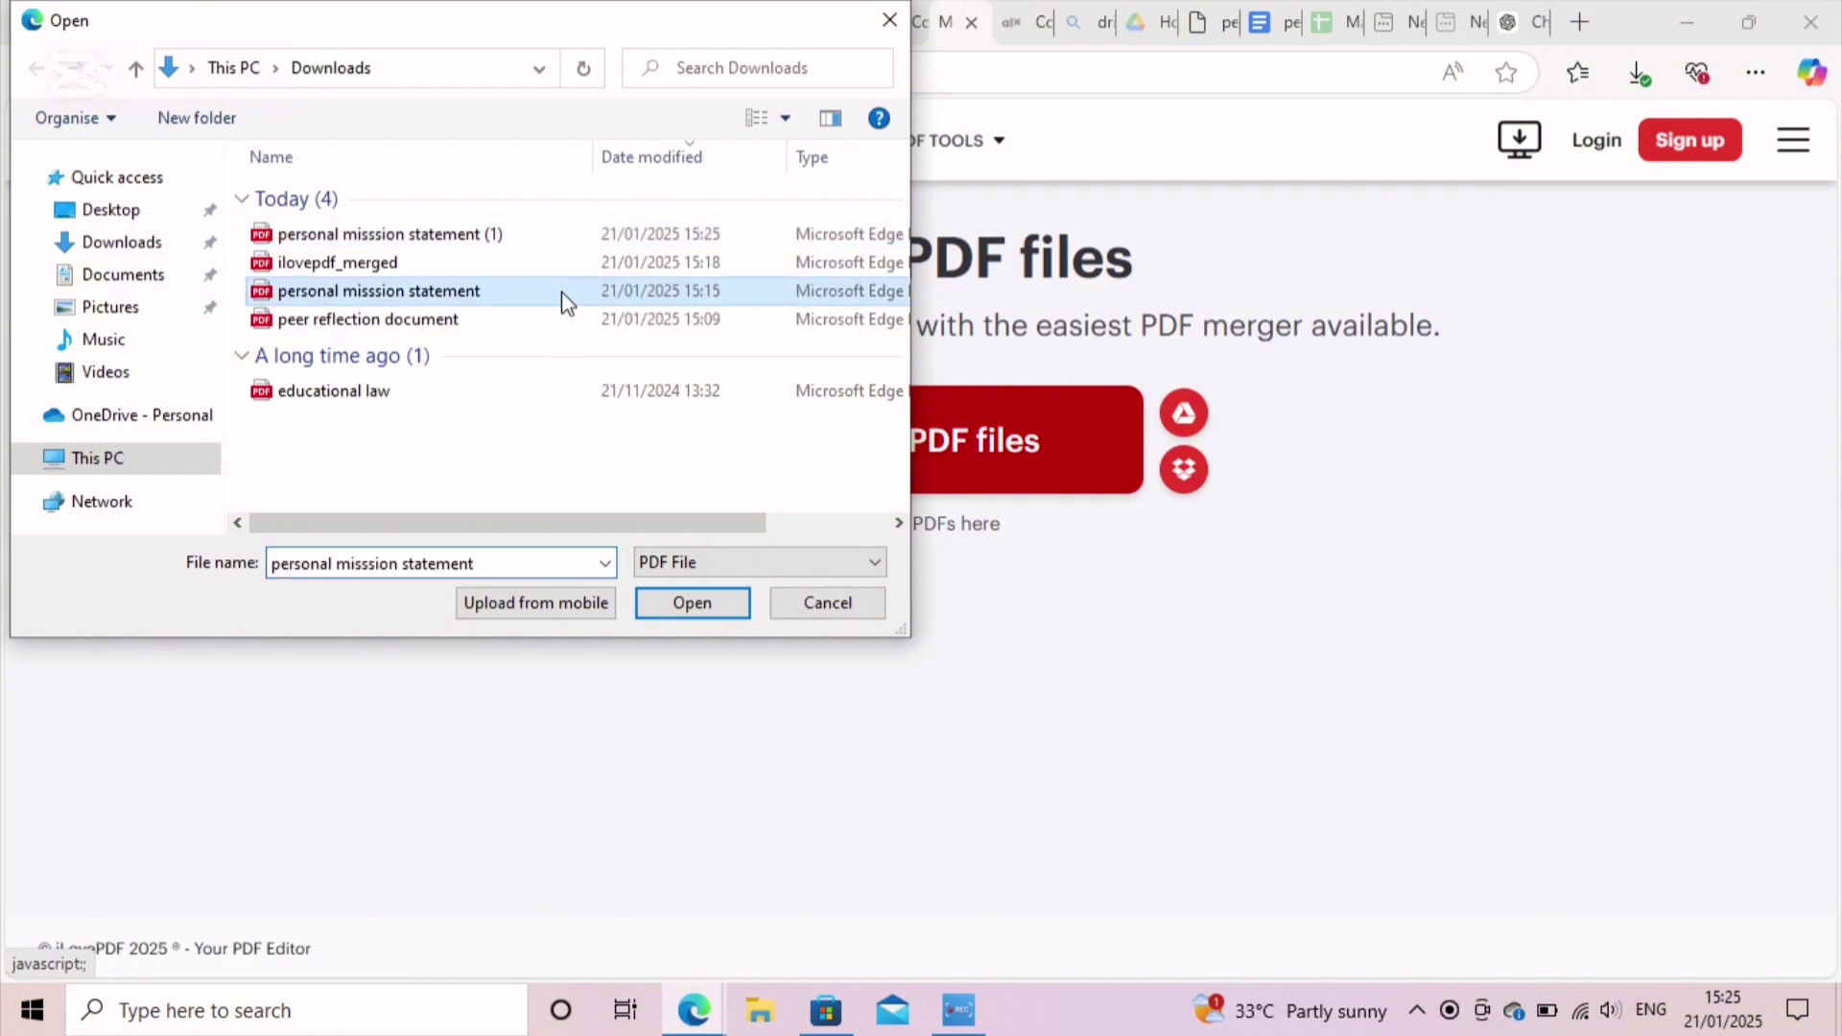
{"action": "left_click", "coordinate": [721, 603]}
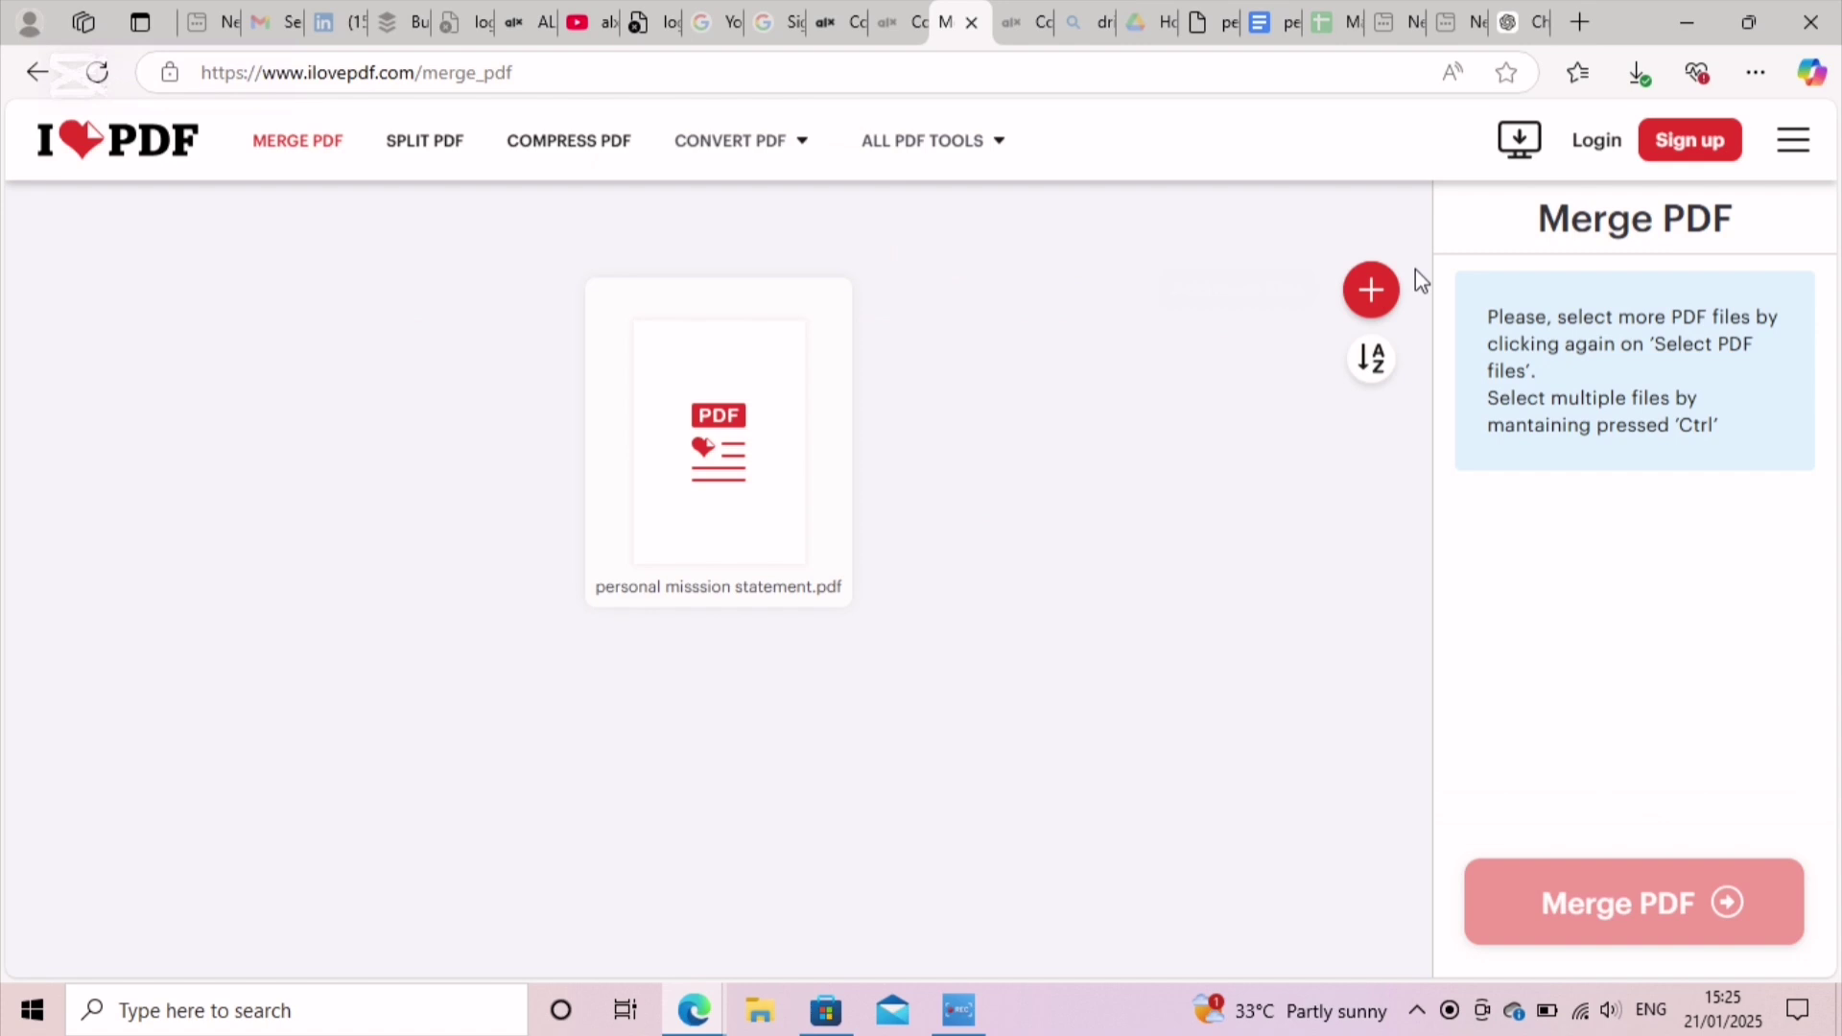
Step: Add peer reflection document.pdf as the second file to merge
{"action": "mouse_move", "coordinate": [1358, 300]}
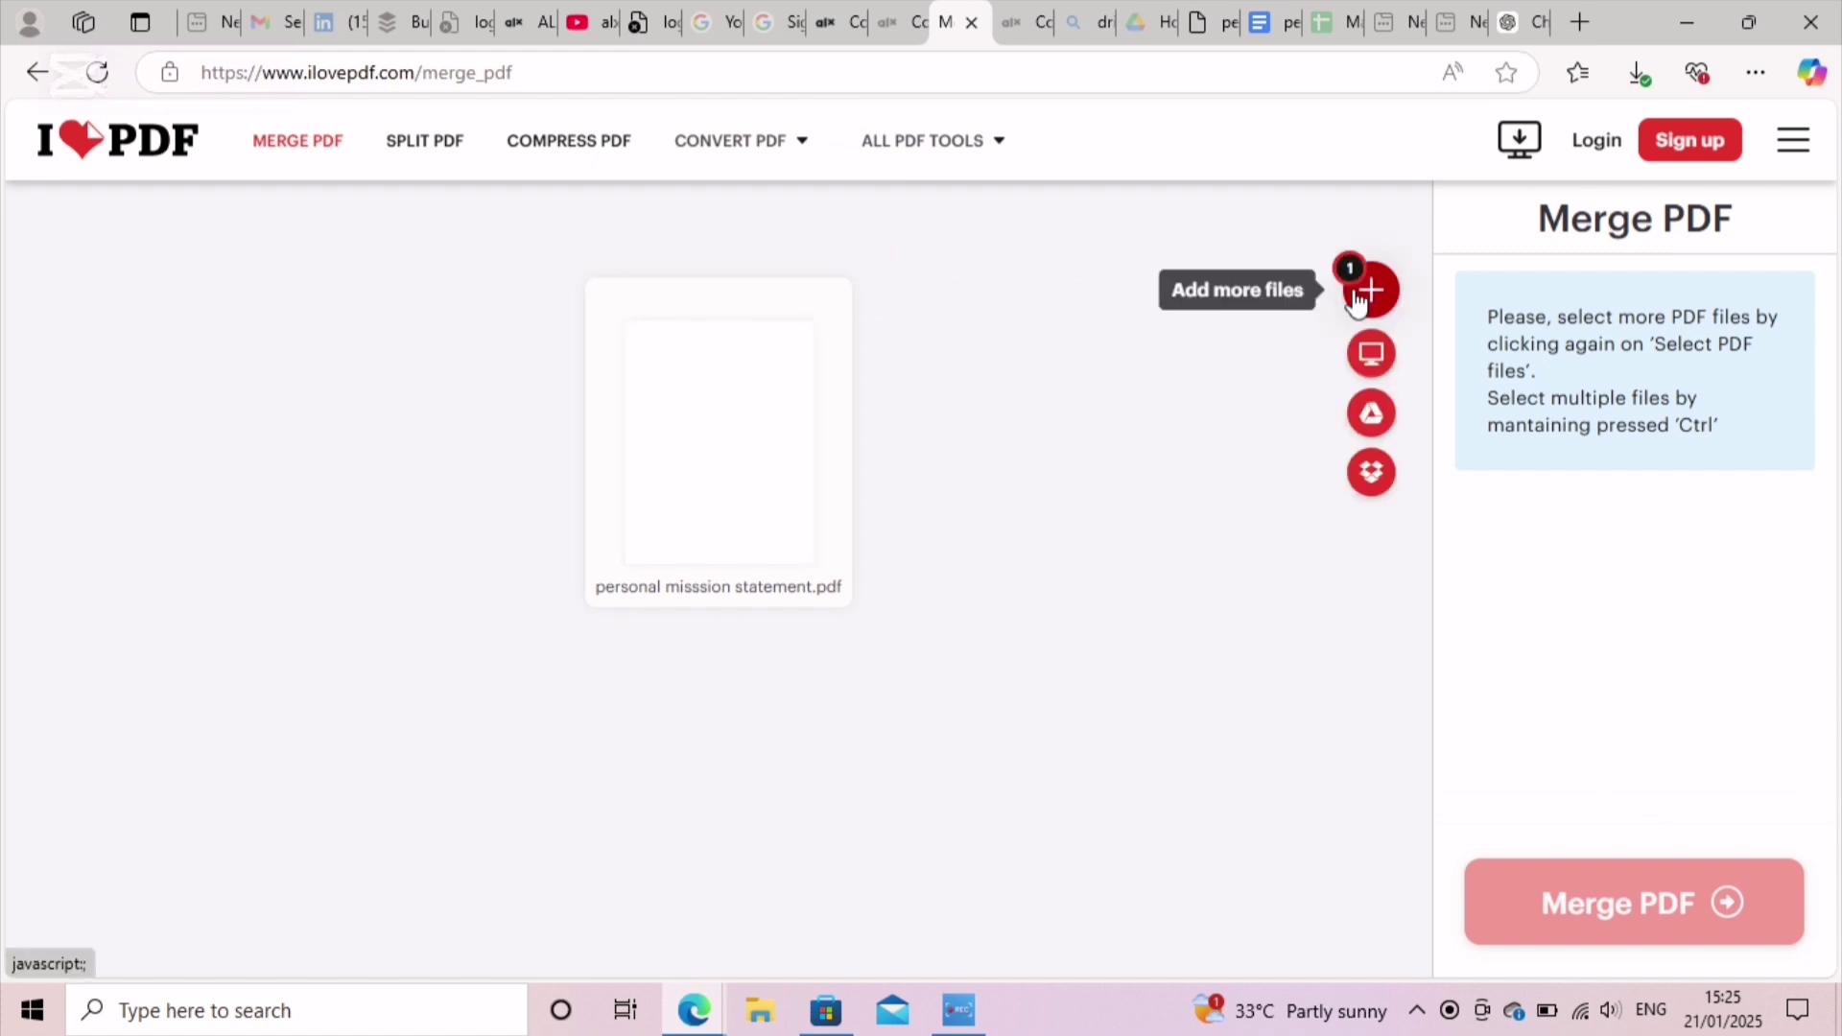
{"action": "left_click", "coordinate": [1357, 300]}
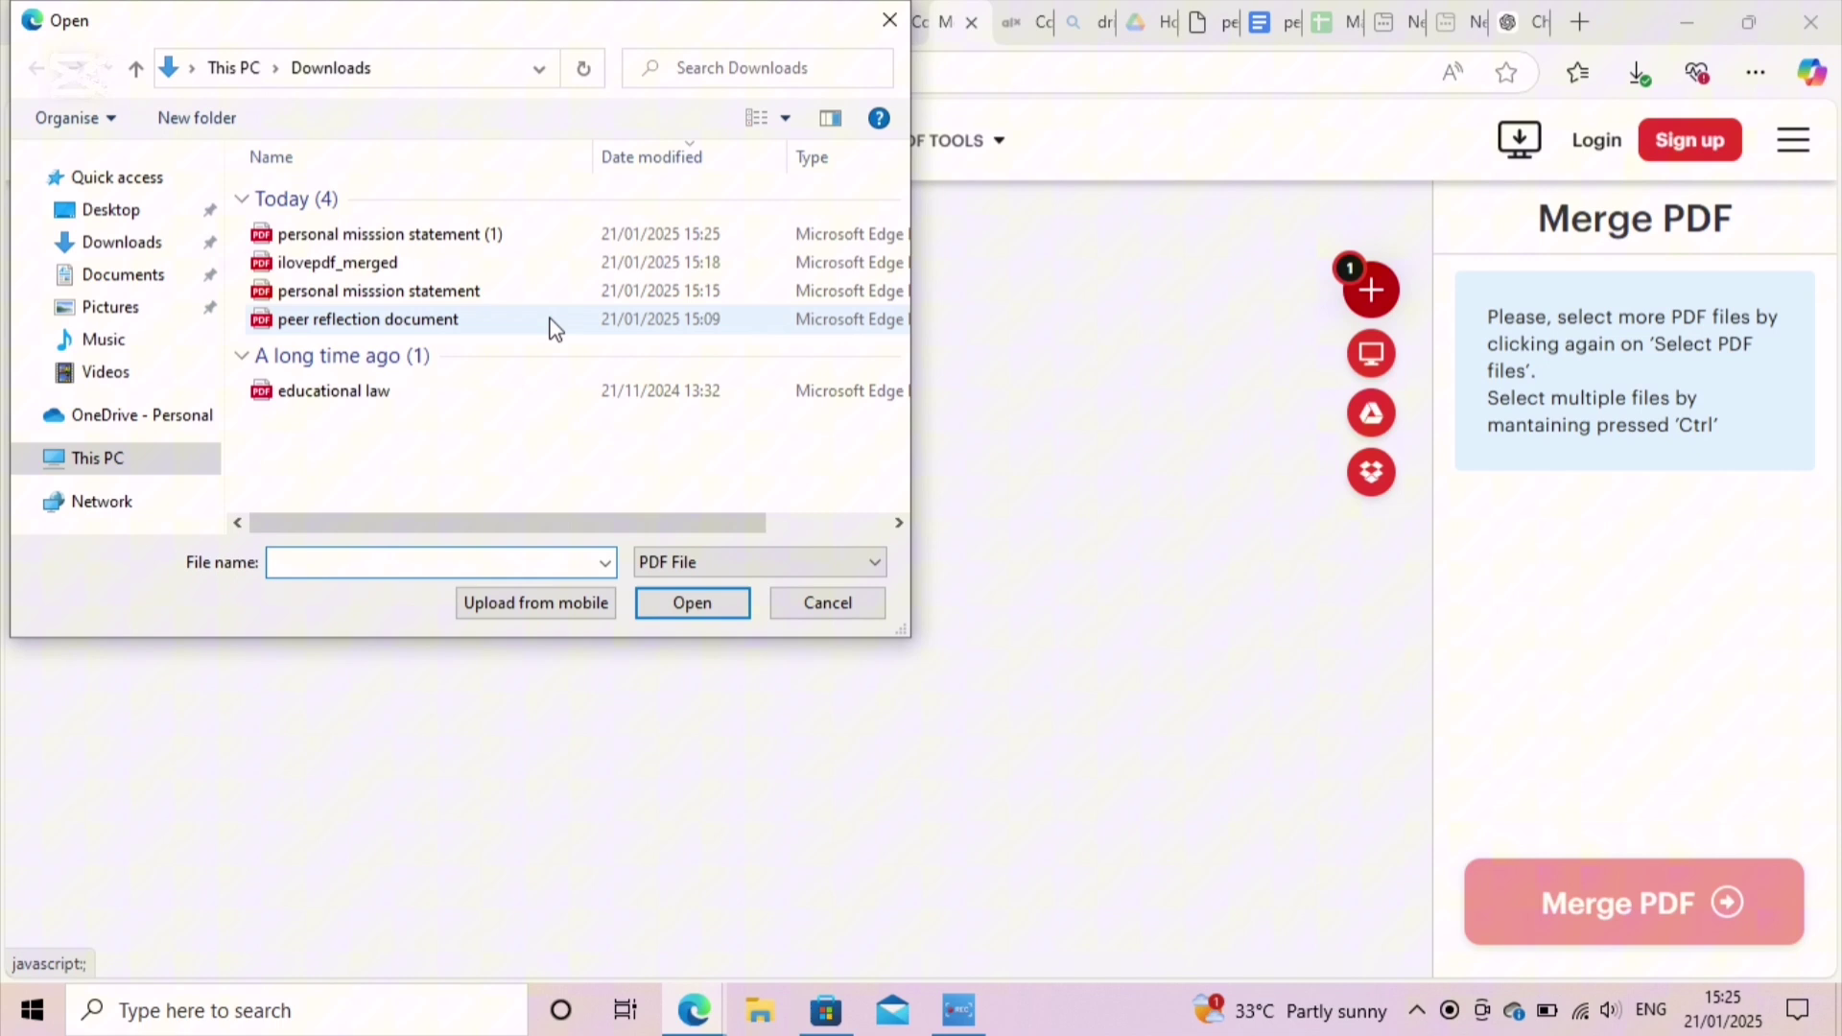
{"action": "left_click", "coordinate": [553, 326]}
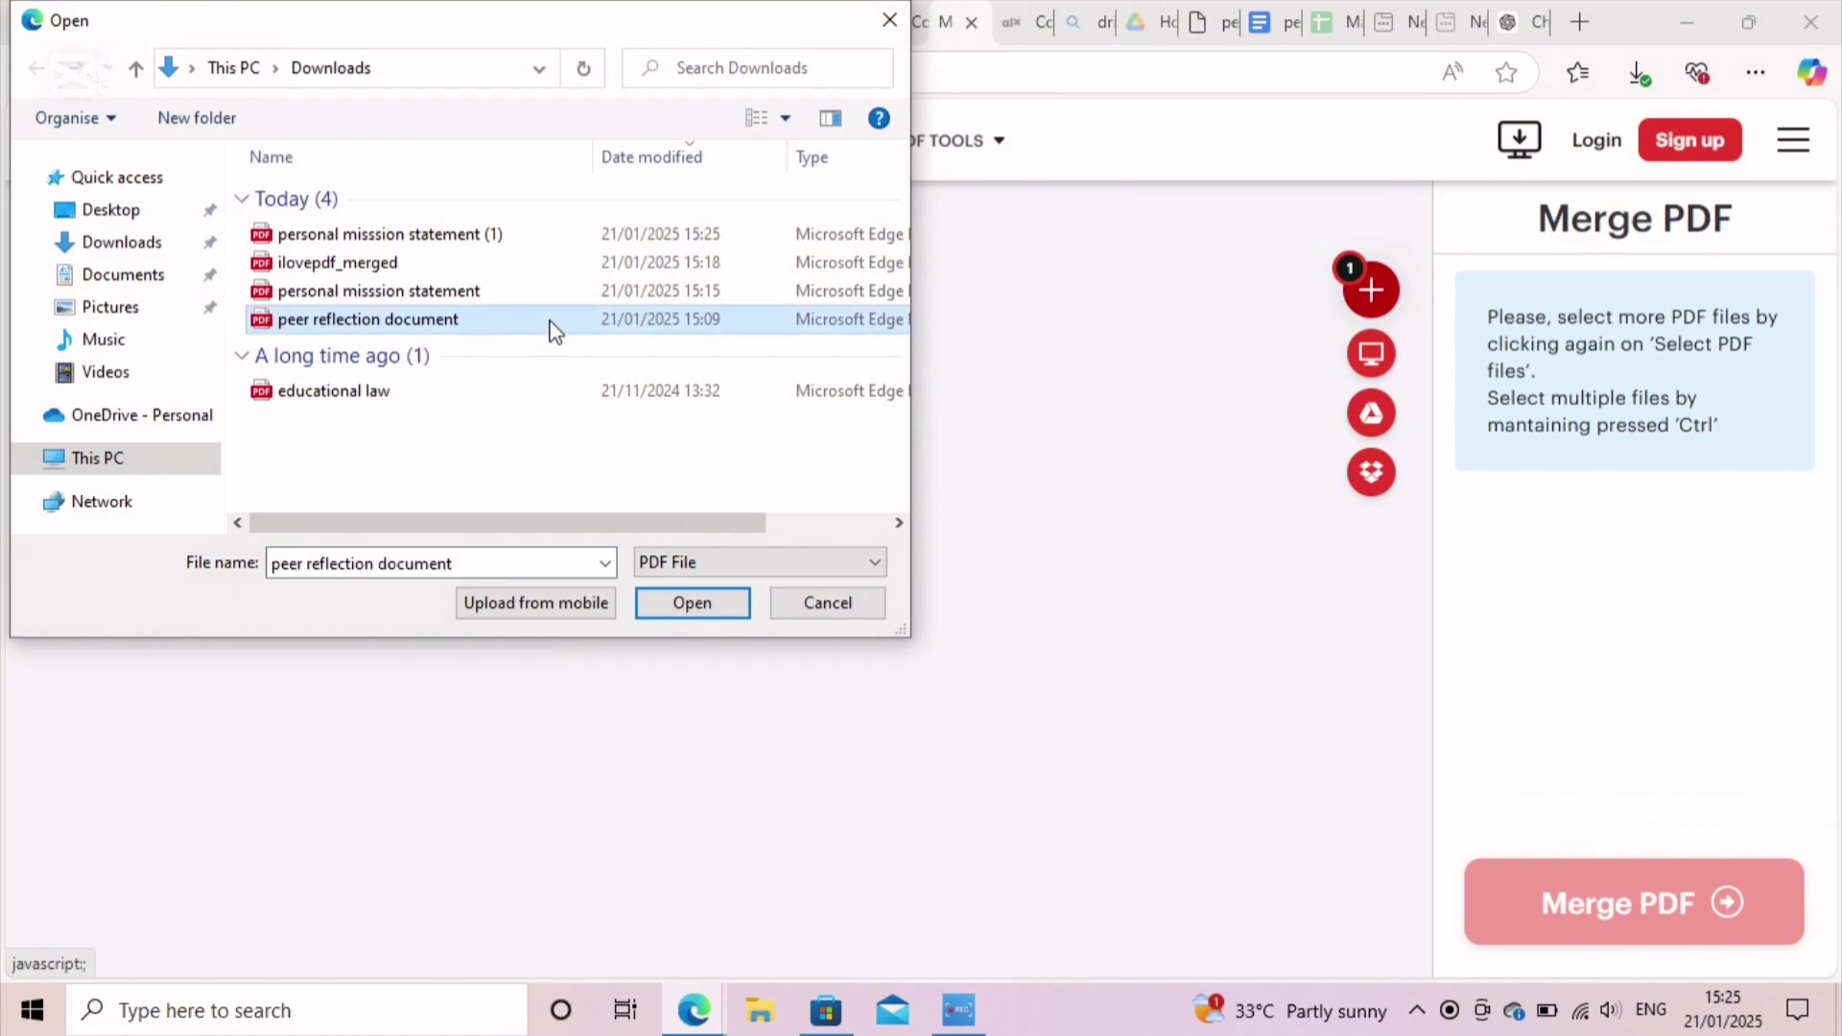
{"action": "left_click", "coordinate": [722, 609]}
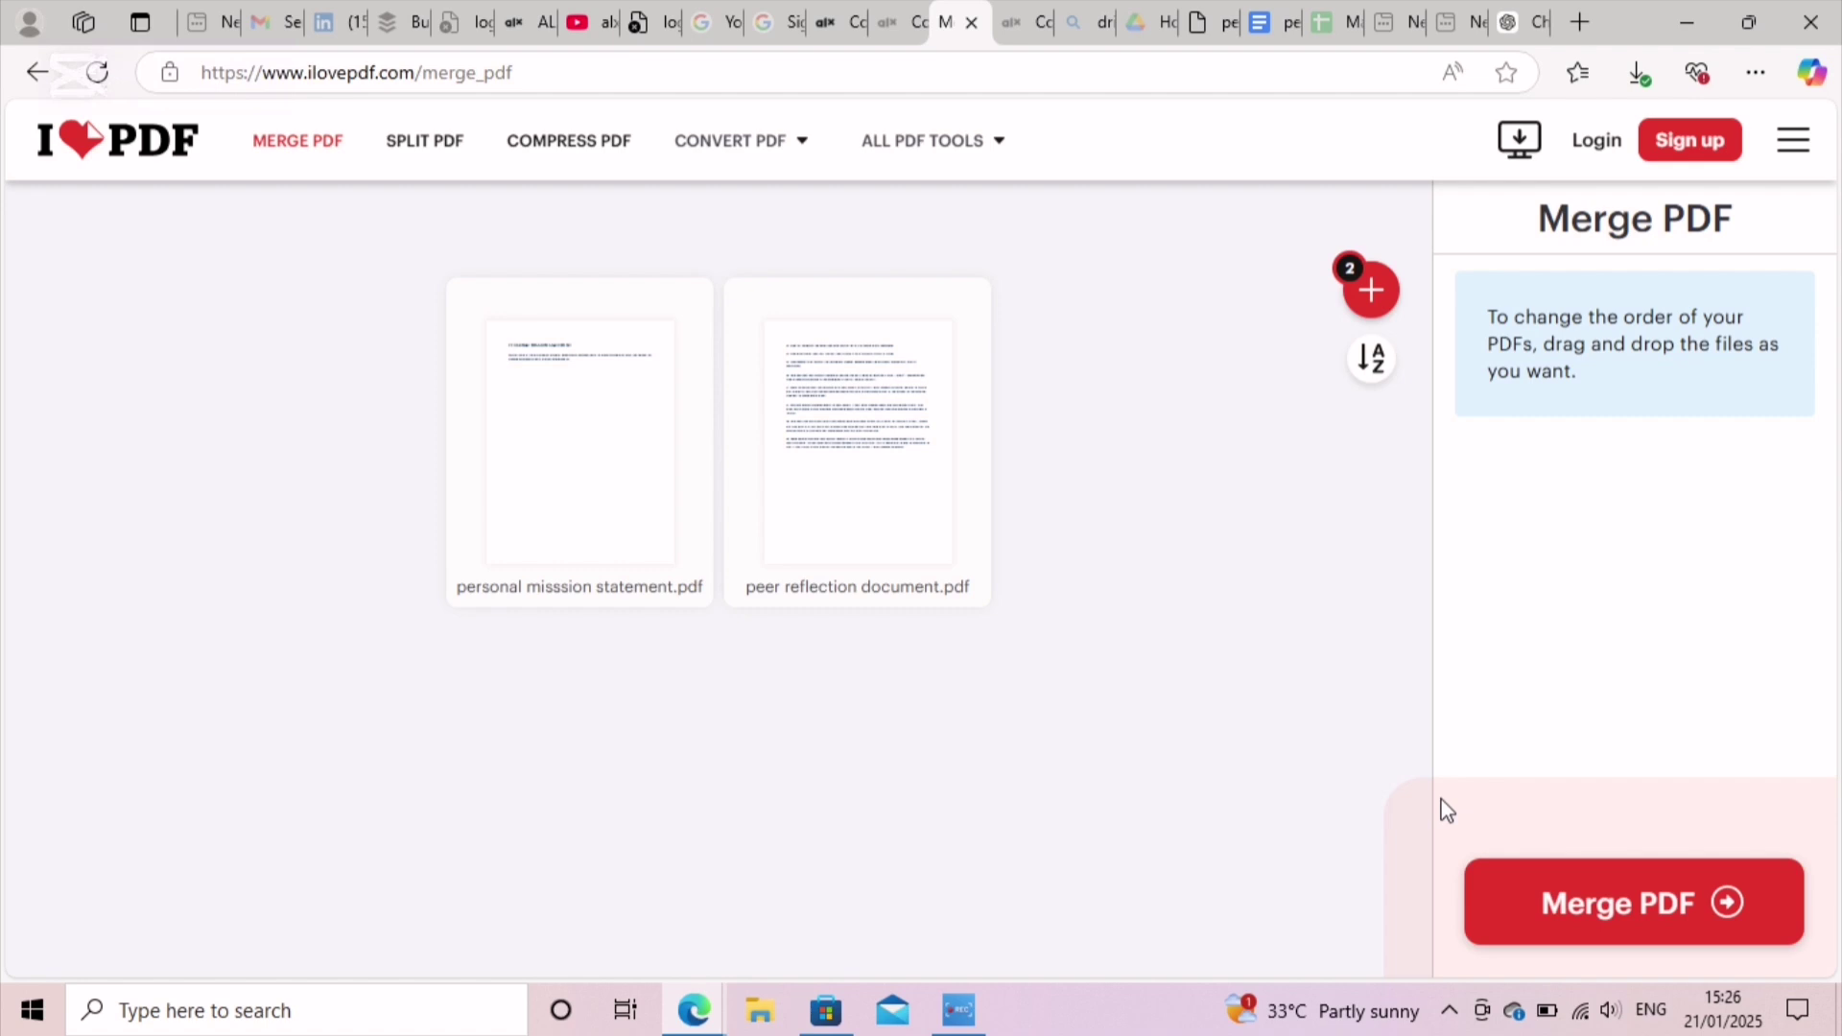
Step: Merge both PDFs, download ilovepdf_merged (1).pdf, and return to the ALX Savanna tab
{"action": "left_click", "coordinate": [1619, 908]}
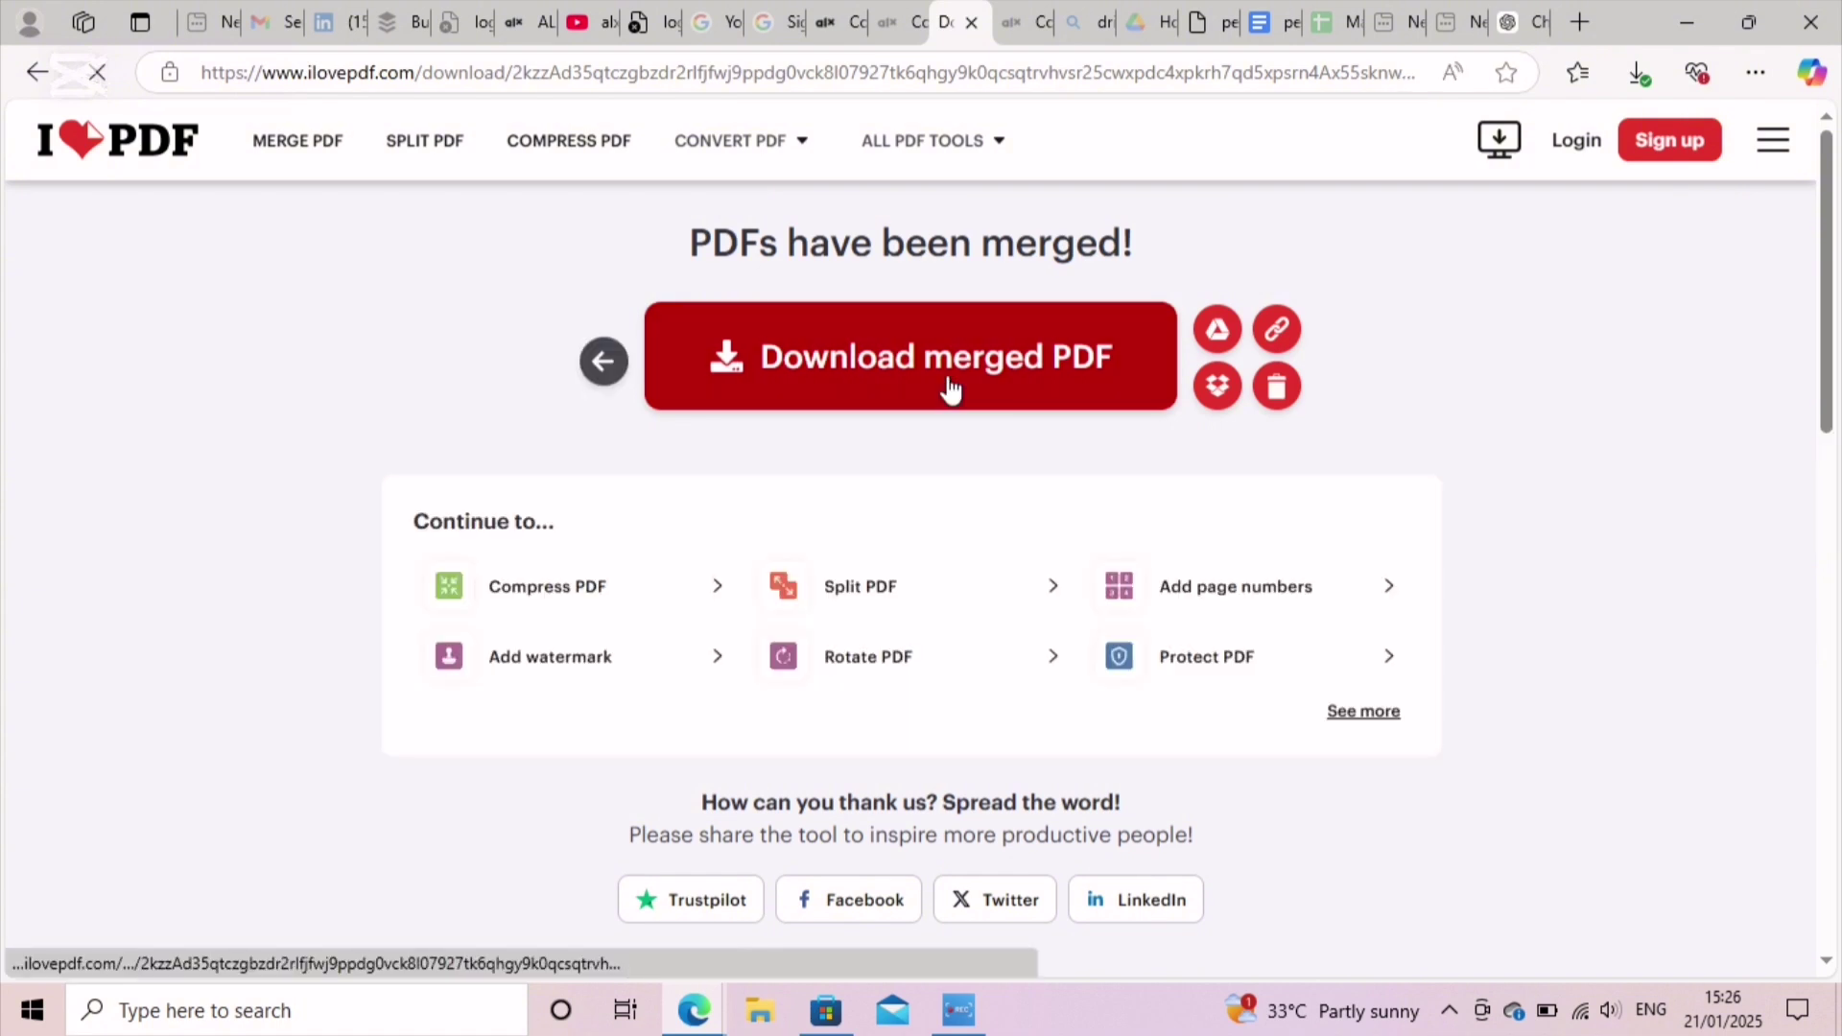
{"action": "left_click", "coordinate": [950, 388]}
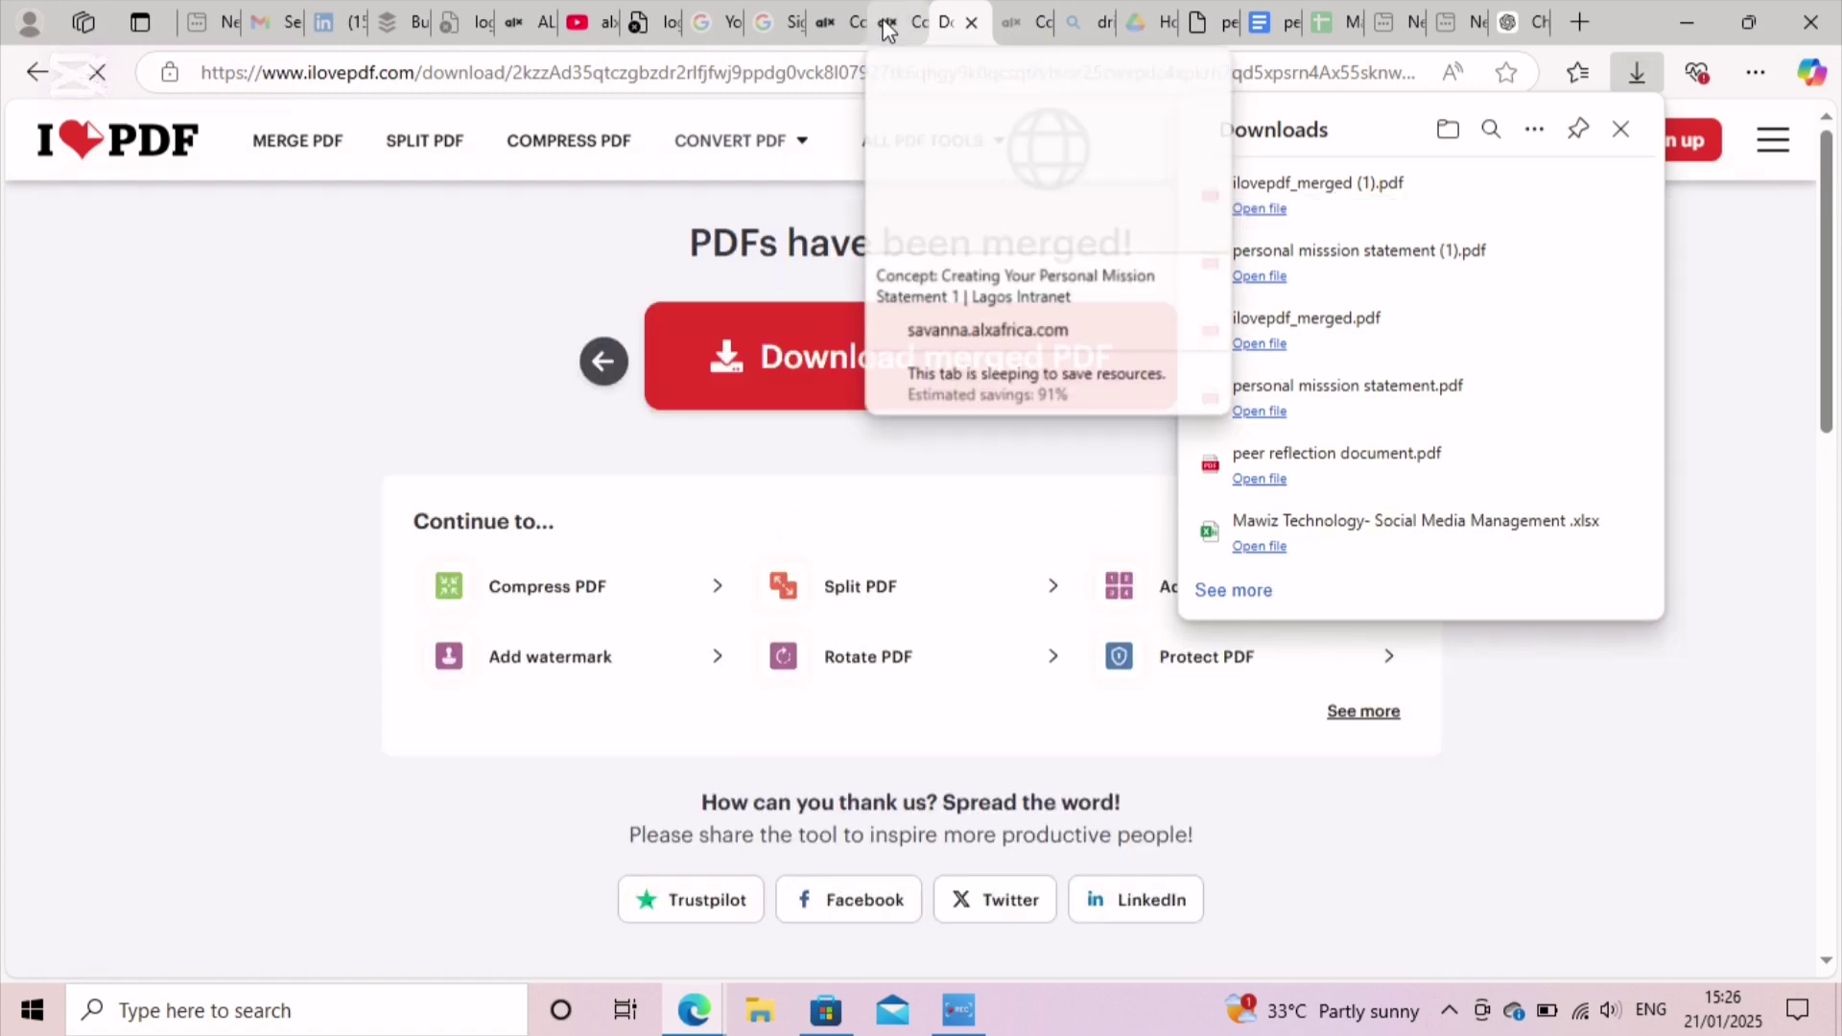
{"action": "left_click", "coordinate": [837, 22]}
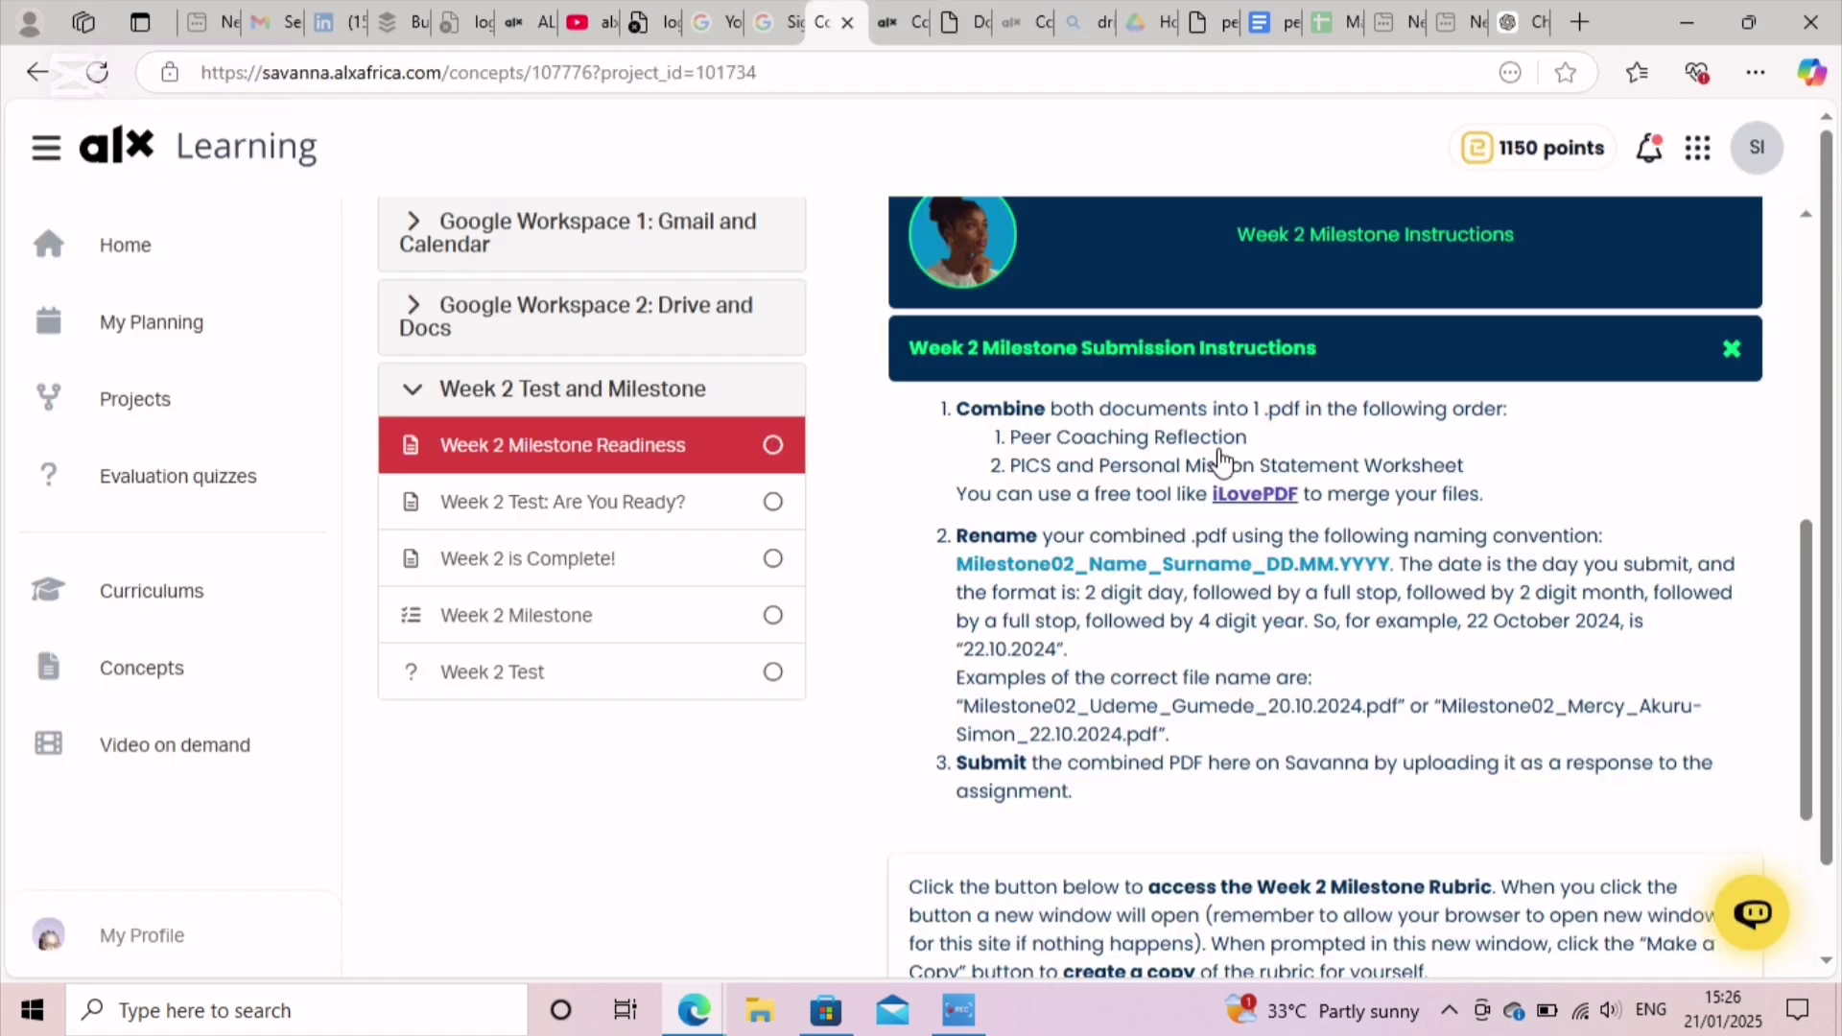
Step: Copy the Milestone02_Name_Surname_DD.MM.YYYY naming convention and mark the readiness lesson complete
{"action": "scroll", "coordinate": [1221, 462], "scroll_direction": "down", "scroll_amount": 6}
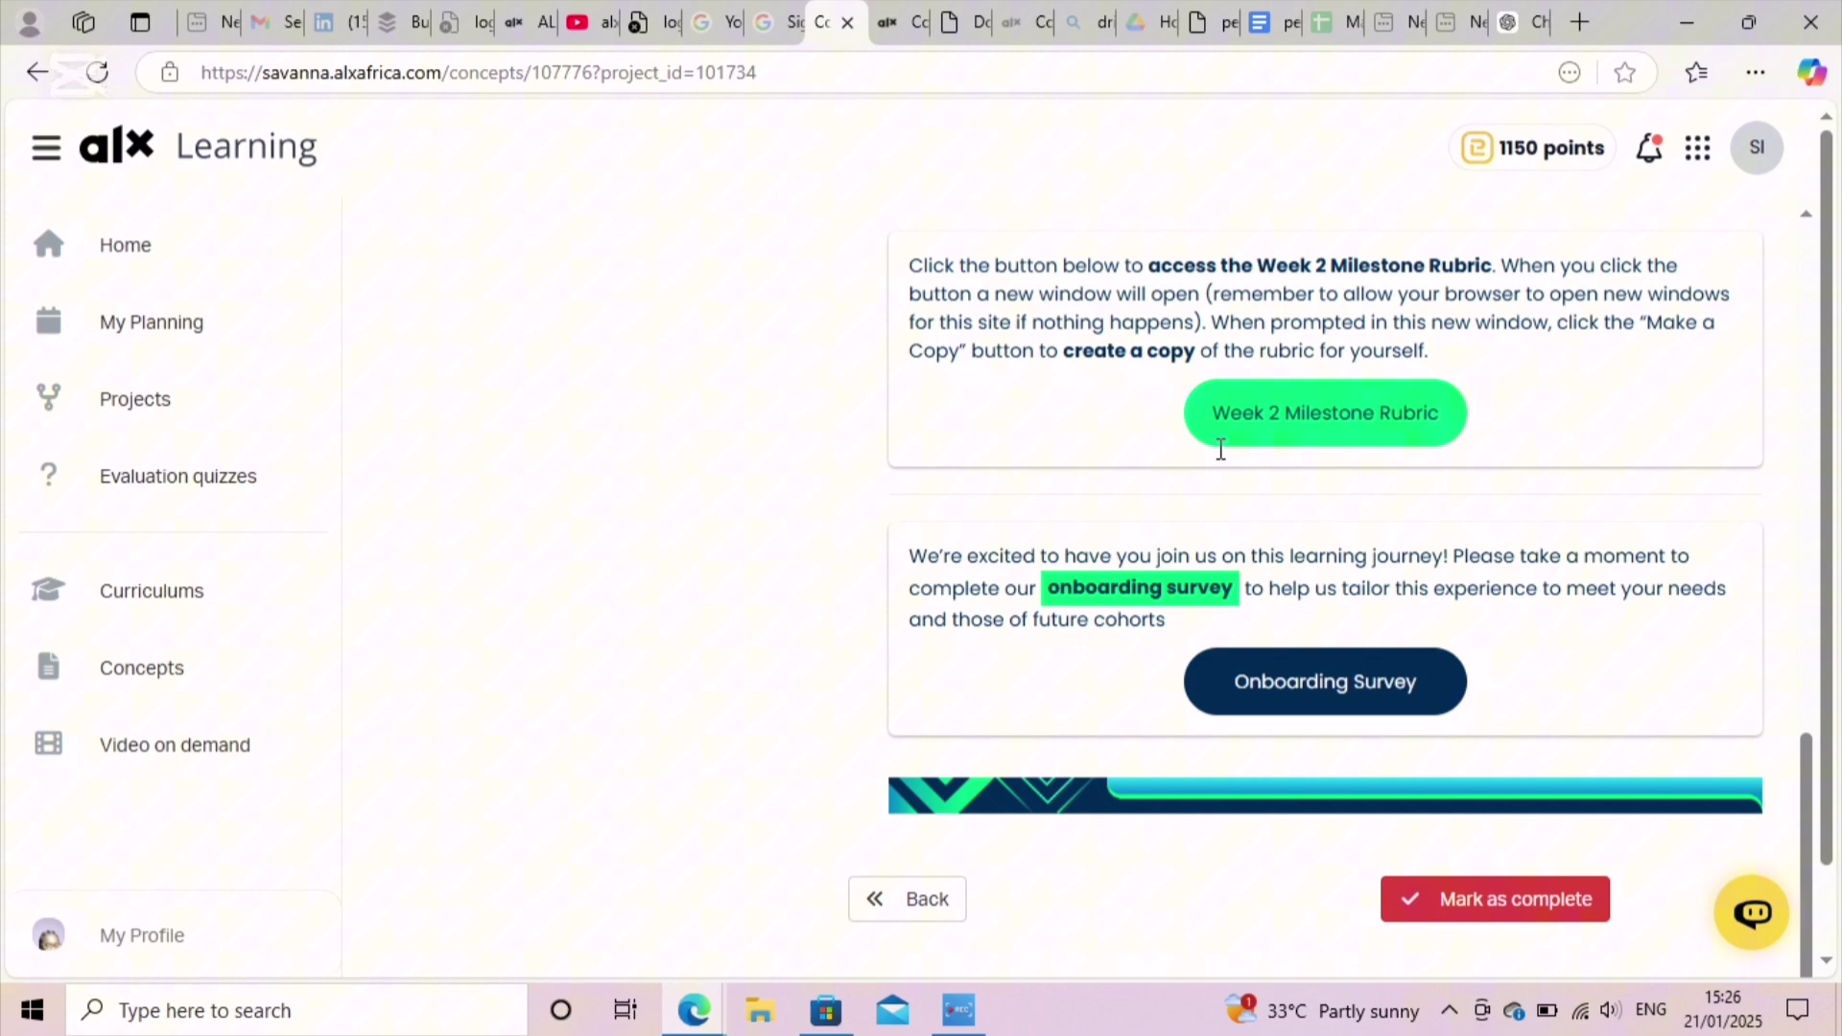
{"action": "scroll", "coordinate": [1094, 432], "scroll_direction": "up", "scroll_amount": 4}
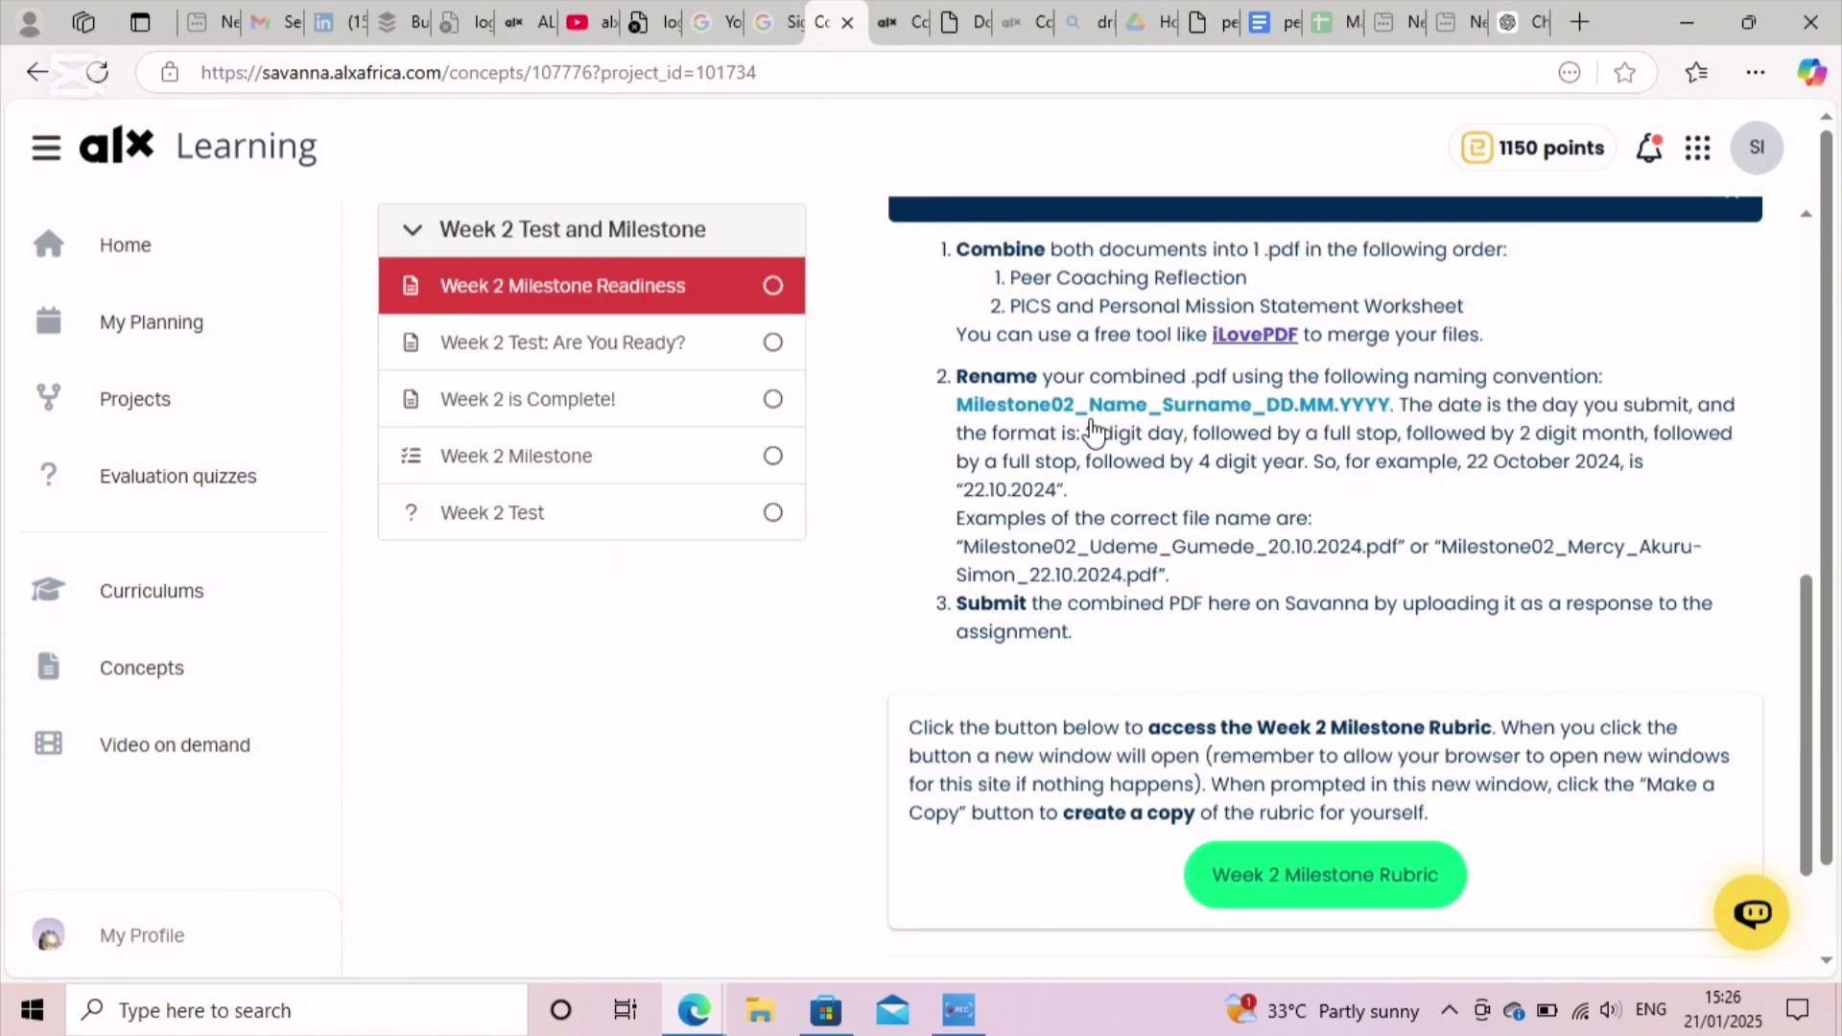
{"action": "left_click_drag", "start_coordinate": [956, 404], "coordinate": [1389, 408]}
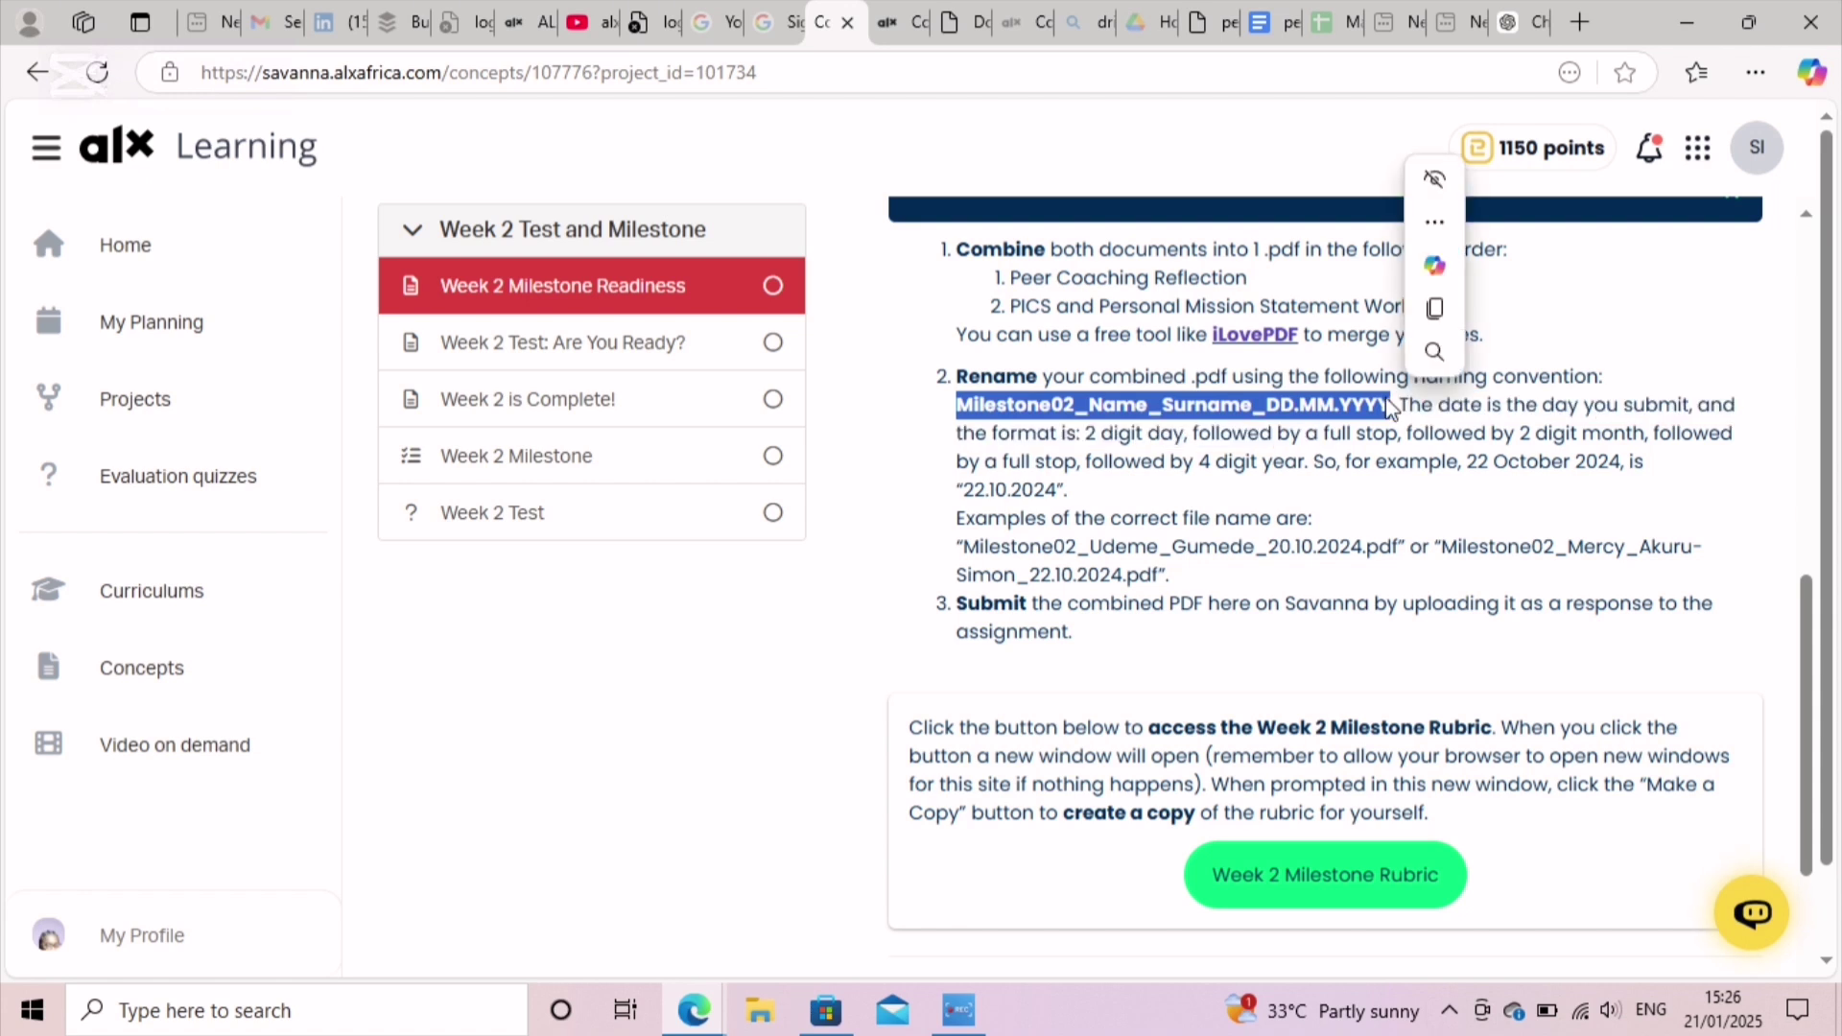
{"action": "left_click", "coordinate": [1453, 311]}
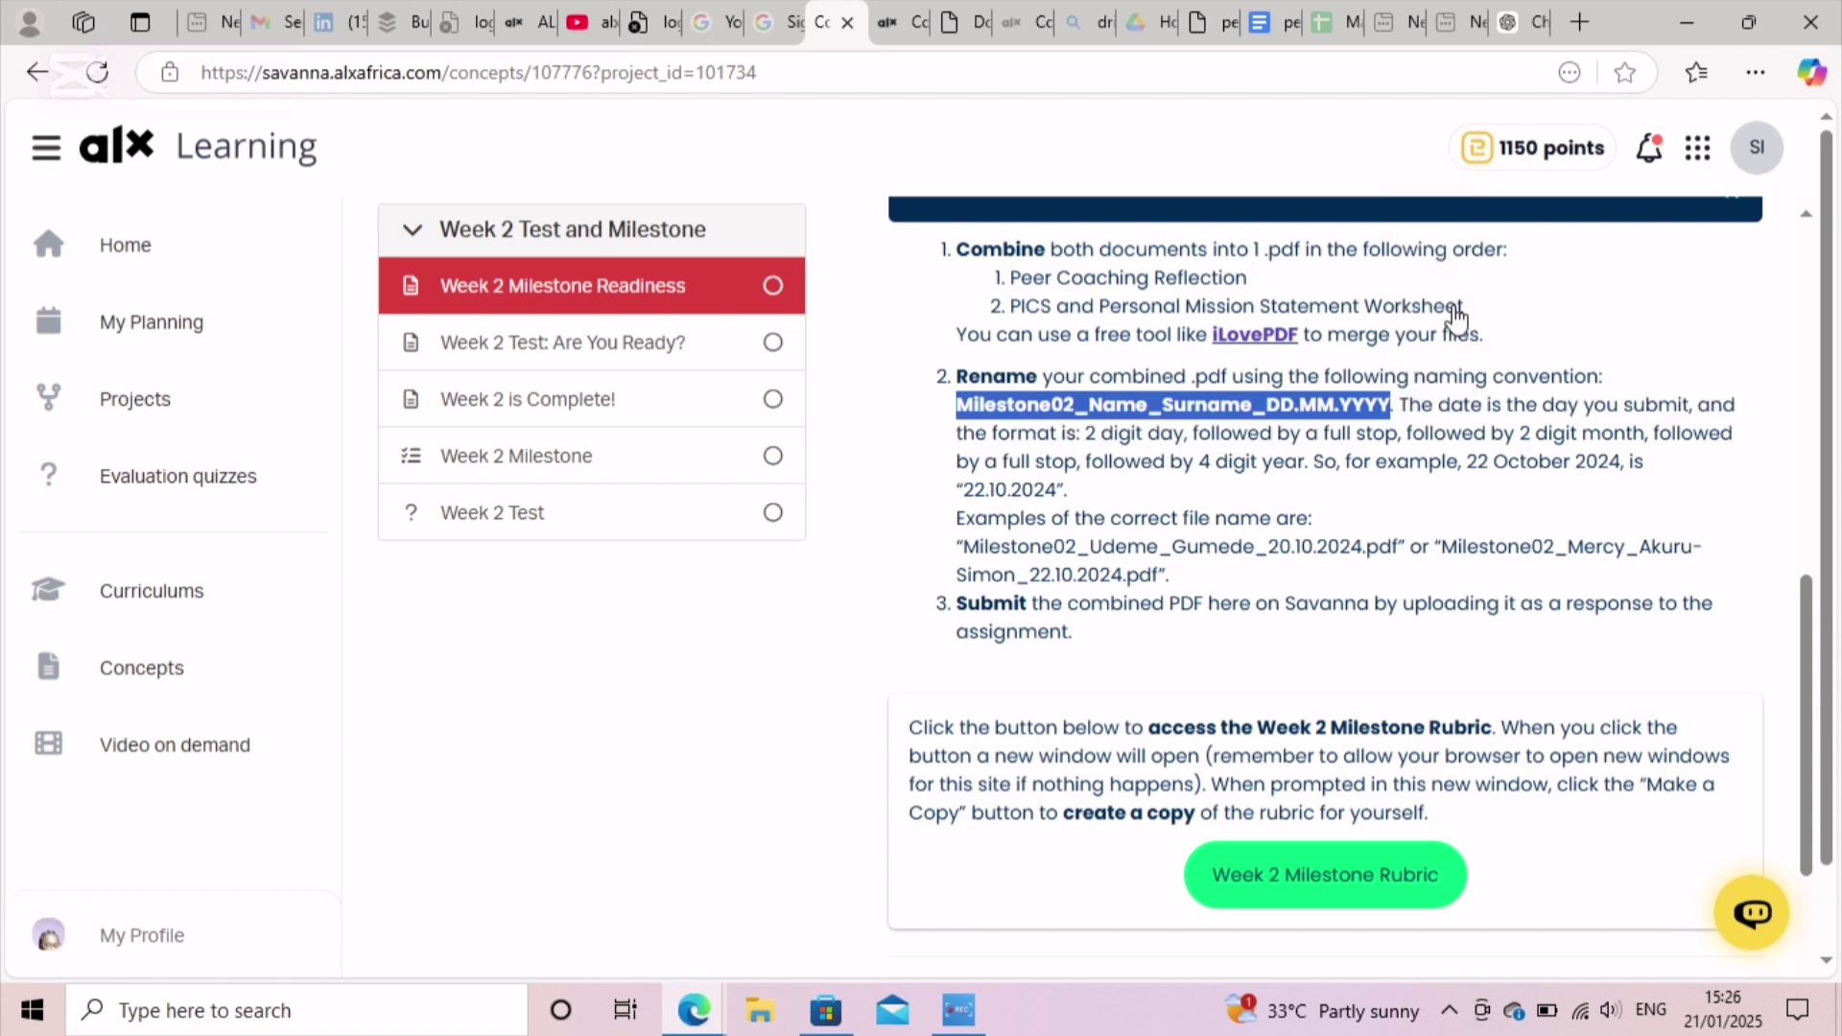
{"action": "scroll", "coordinate": [1456, 317], "scroll_direction": "down", "scroll_amount": 5}
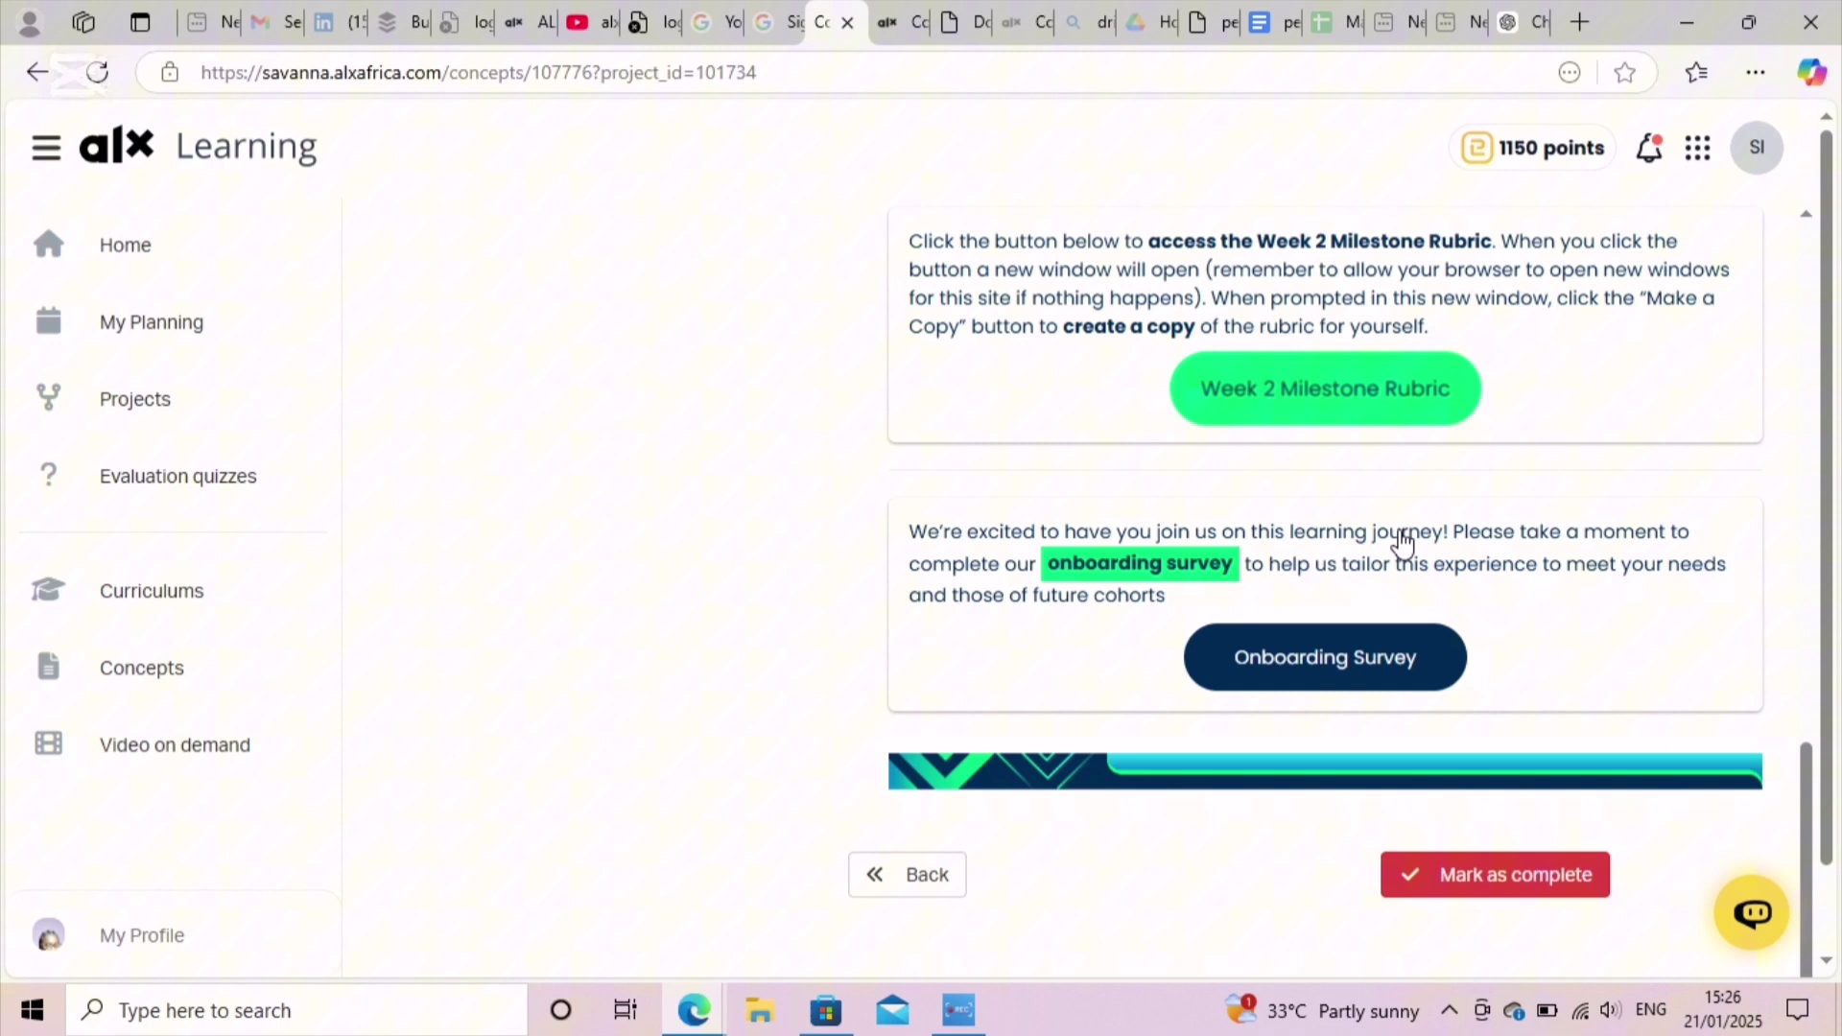
{"action": "left_click", "coordinate": [1413, 877]}
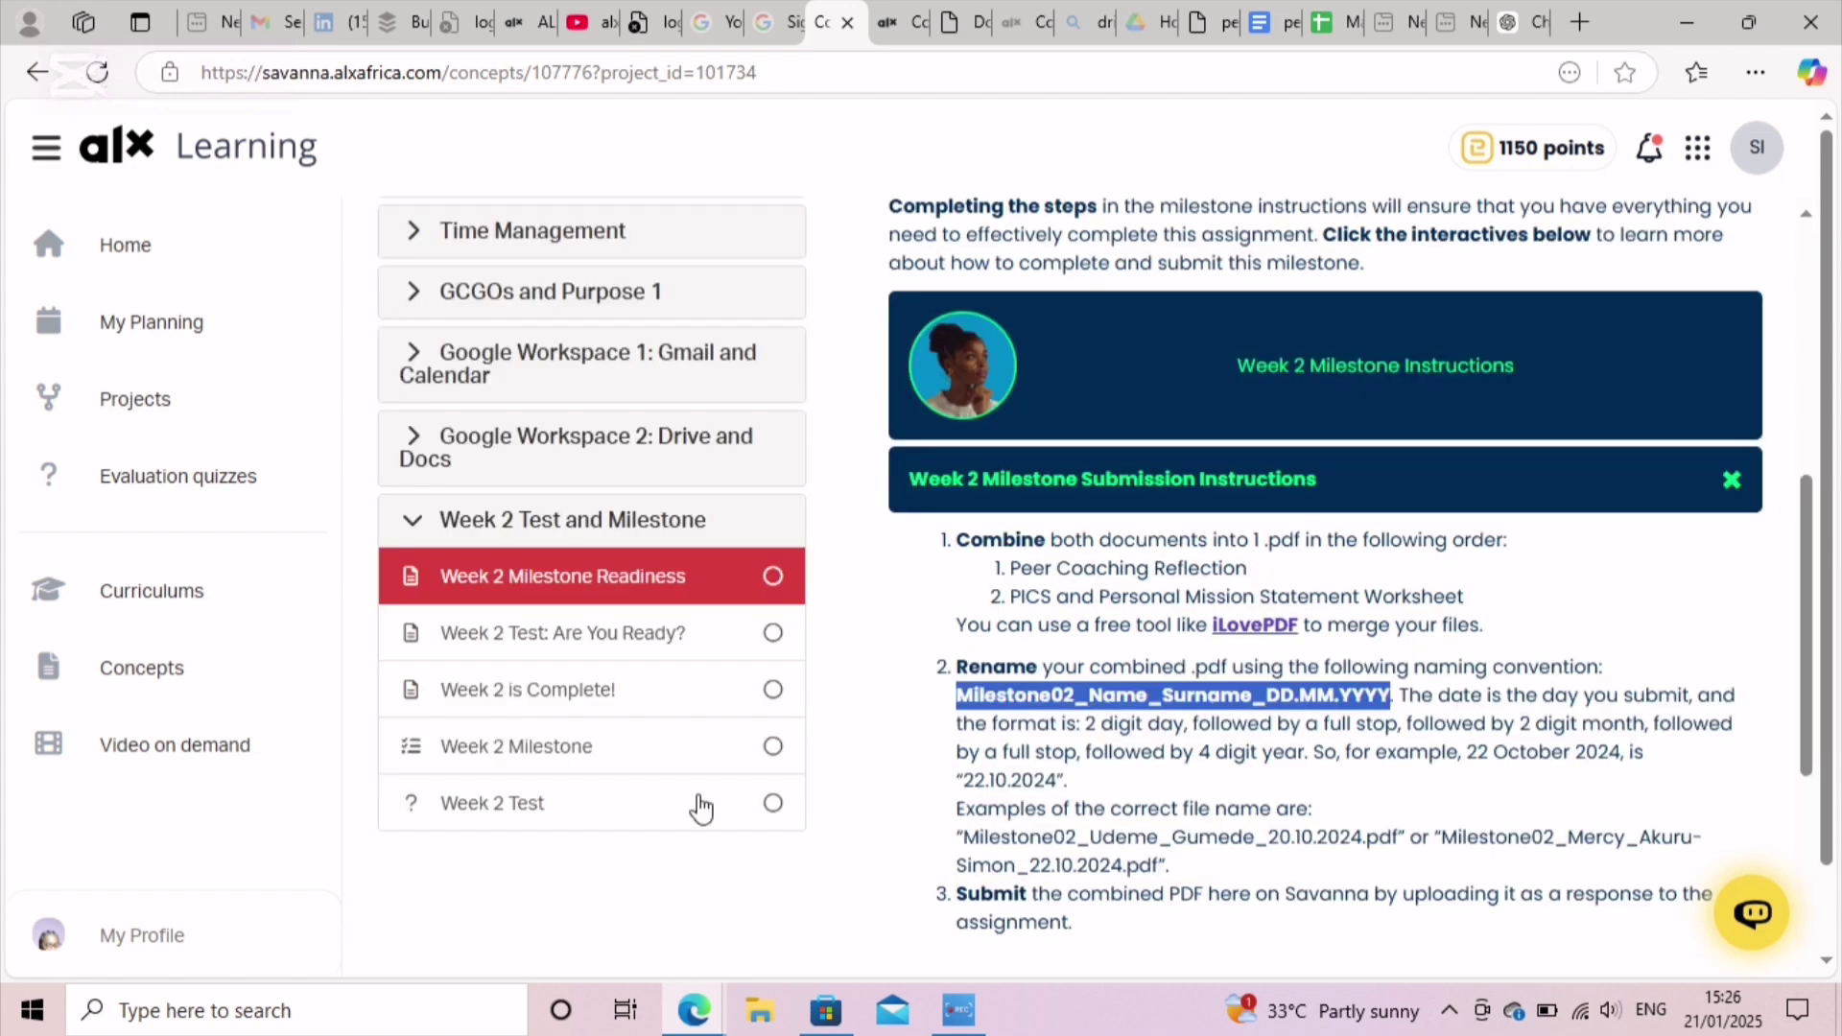
Step: Go to the Week 2 Milestone page and open Choose Files on its upload card
{"action": "left_click", "coordinate": [689, 755]}
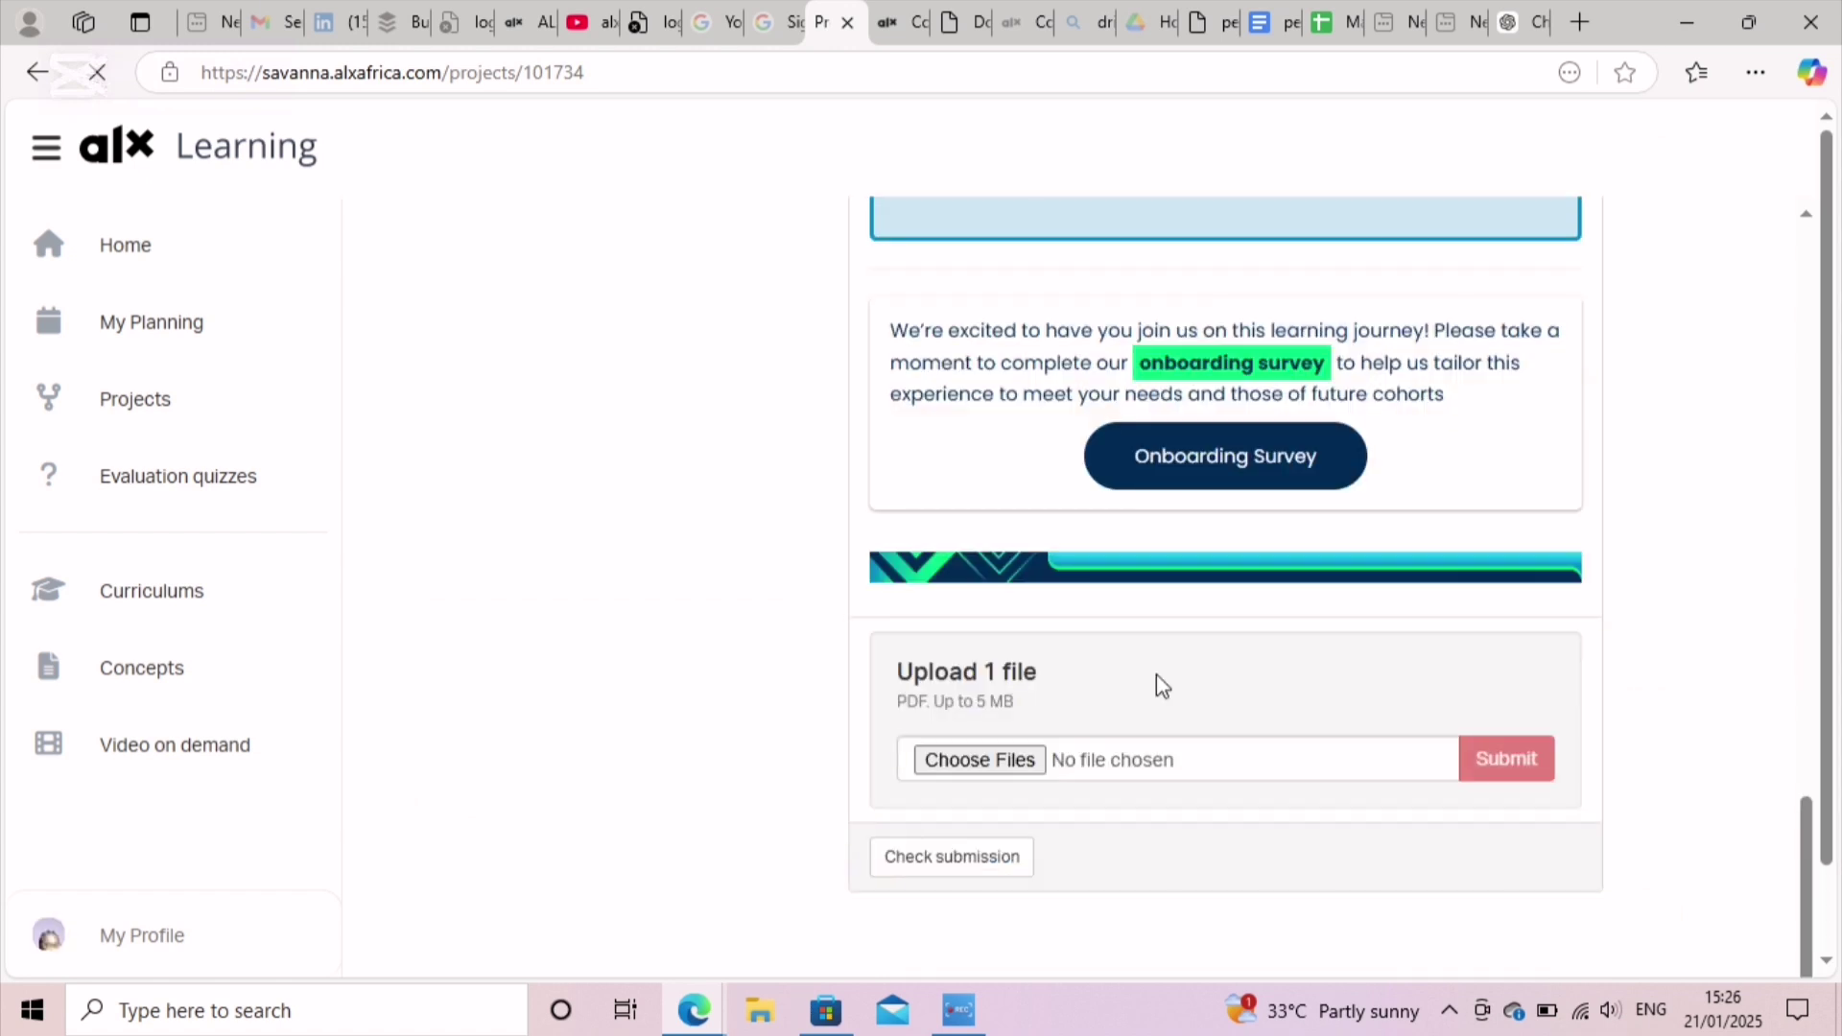
{"action": "scroll", "coordinate": [1094, 662], "scroll_direction": "down", "scroll_amount": 1}
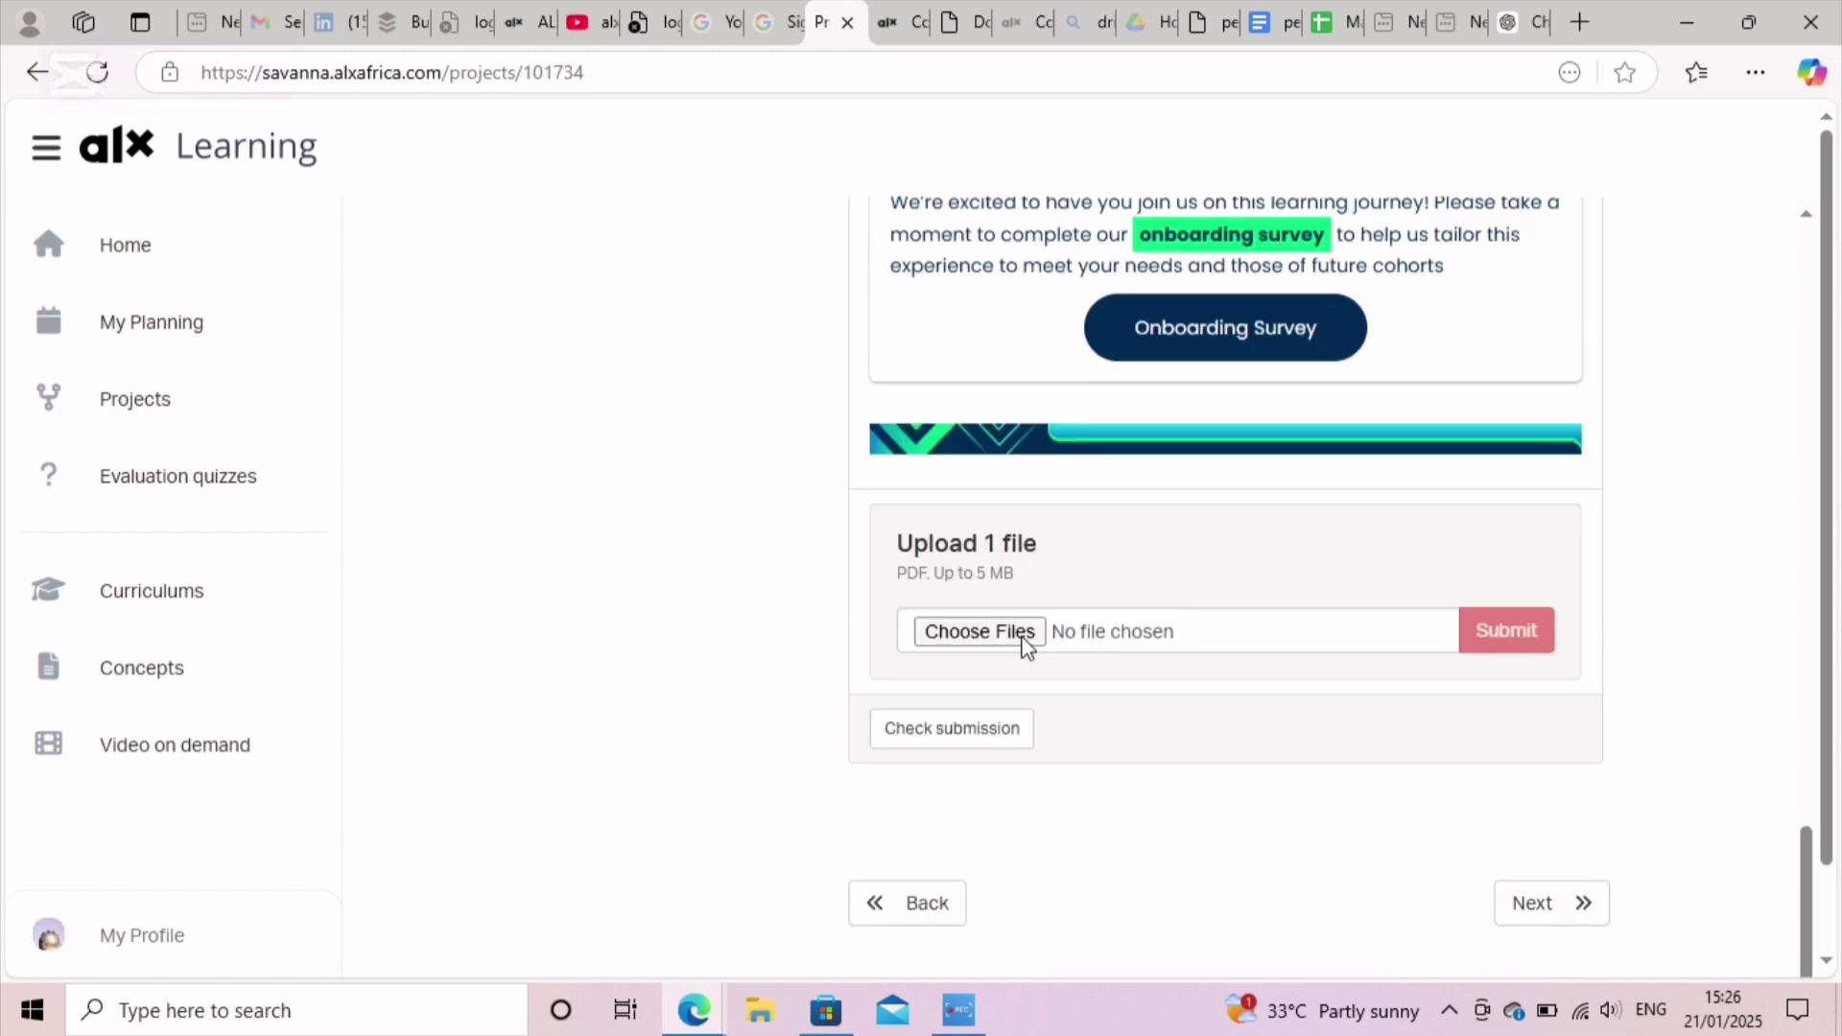
{"action": "left_click", "coordinate": [1024, 640]}
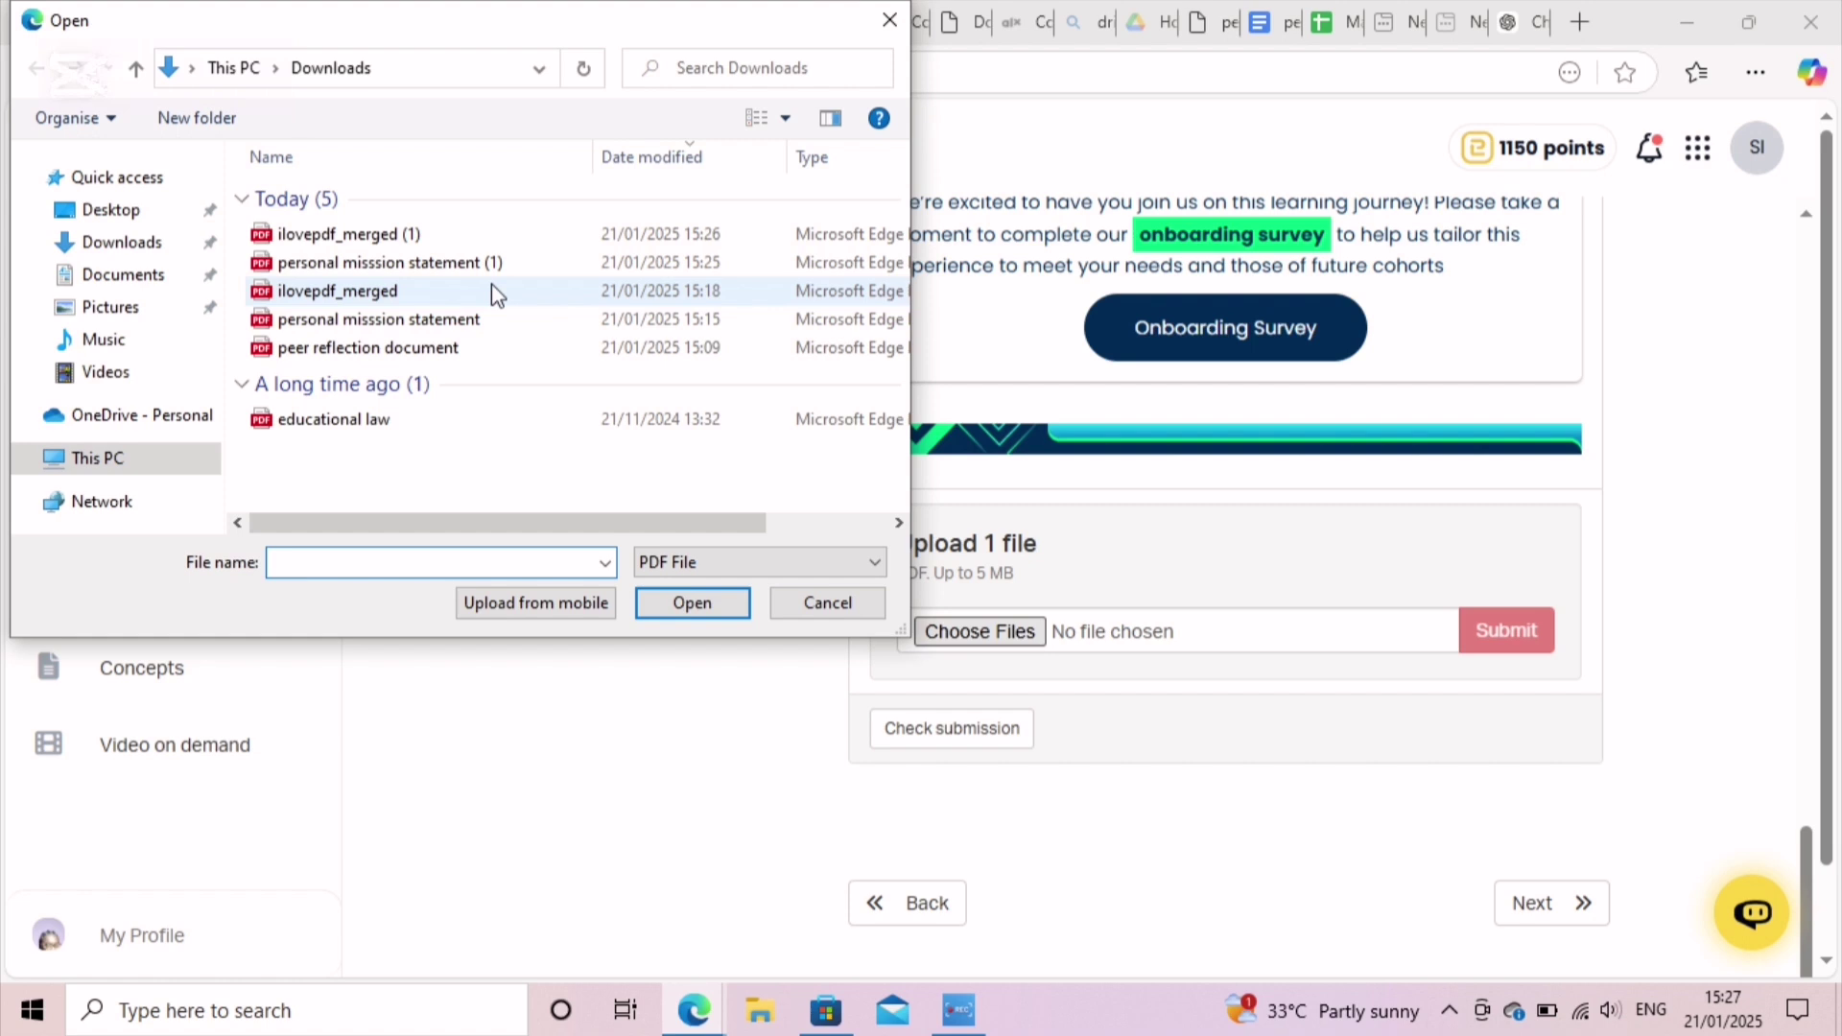
Step: Select the ilovepdf_merged PDF in the Open dialog's Downloads folder
{"action": "right_click", "coordinate": [491, 284]}
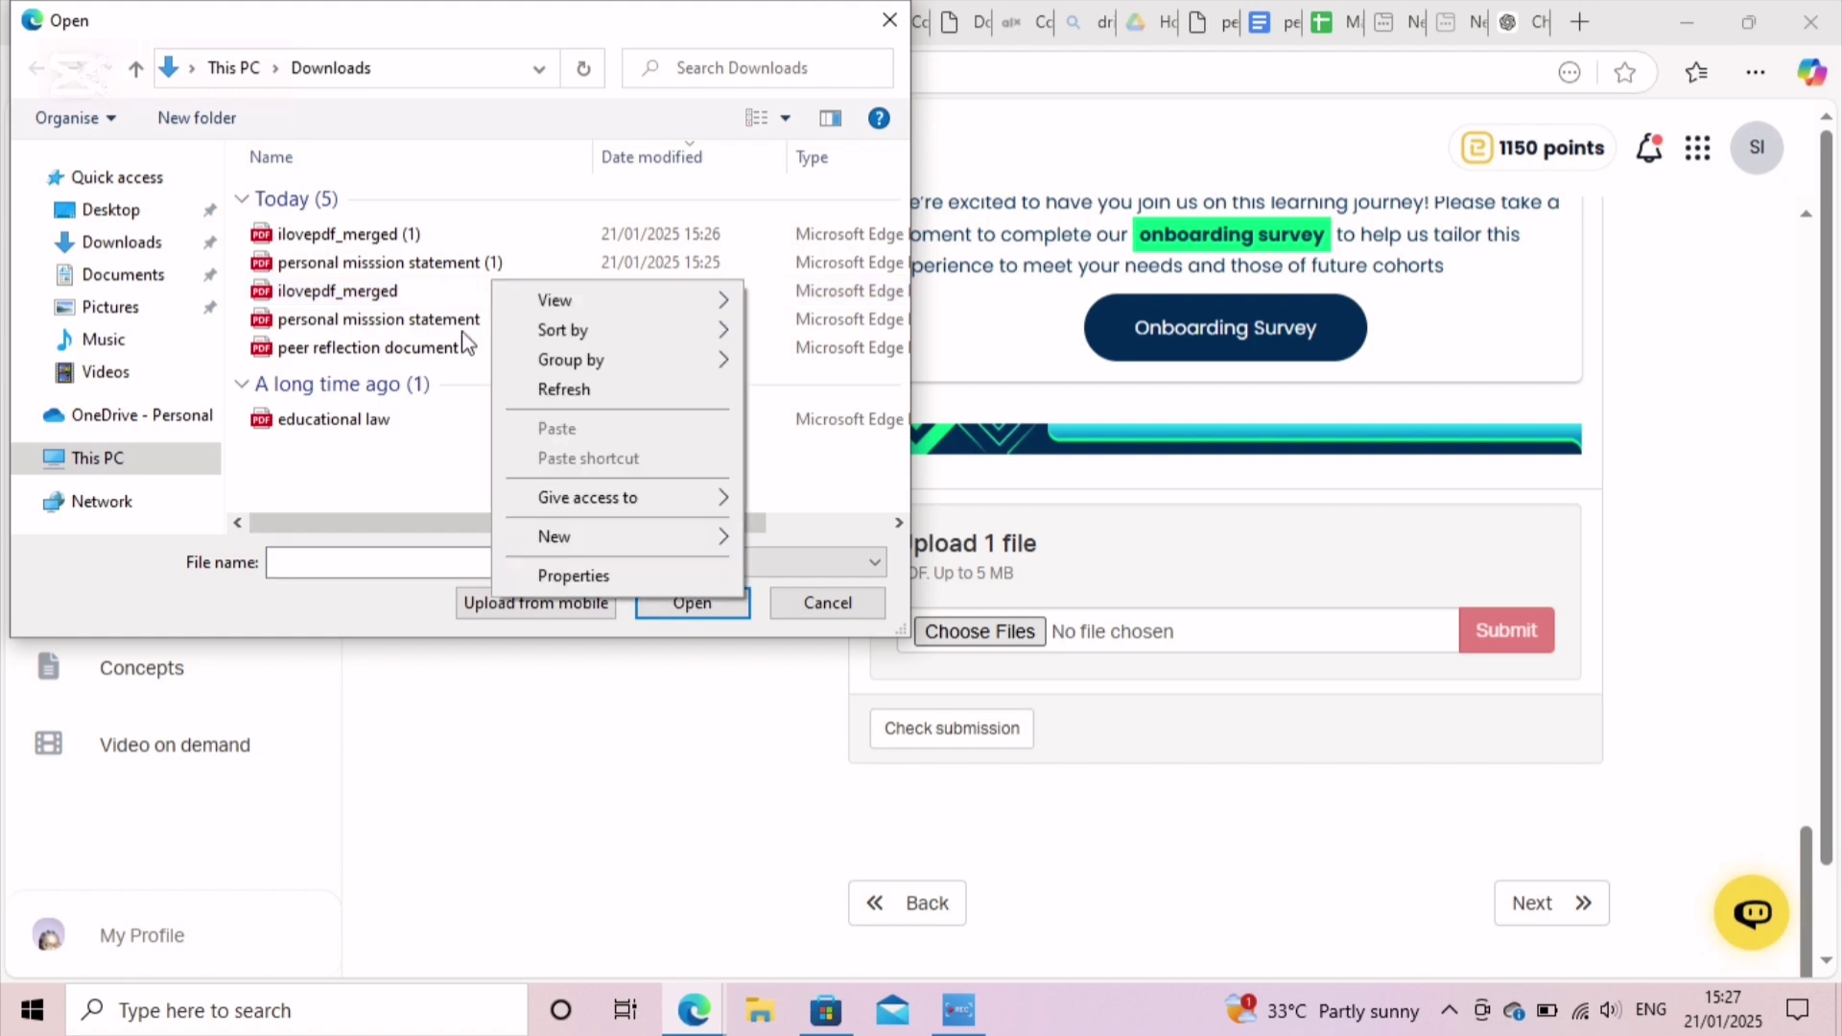
{"action": "left_click", "coordinate": [425, 297]}
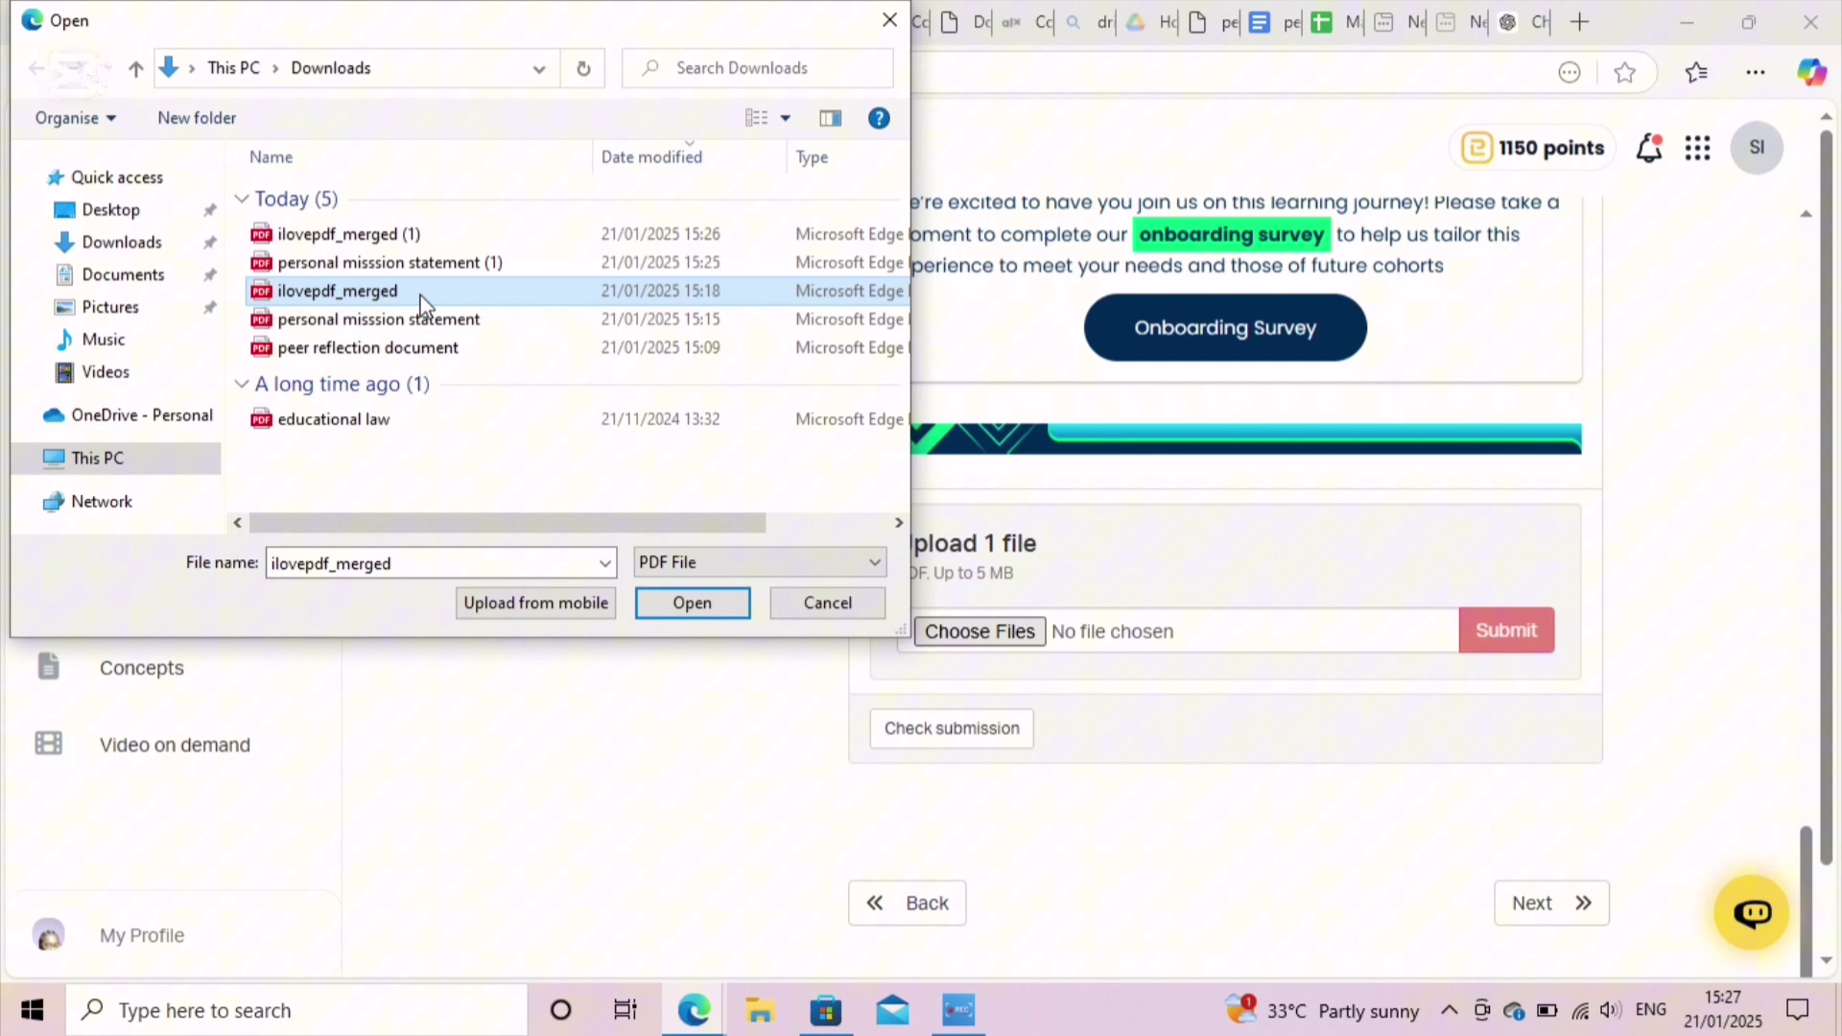
{"action": "double_click", "coordinate": [419, 292]}
Step: Rename ilovepdf_merged by pasting the Milestone02_Name_Surname_DD.MM.YYYY convention
{"action": "right_click", "coordinate": [421, 299]}
{"action": "left_click", "coordinate": [519, 749]}
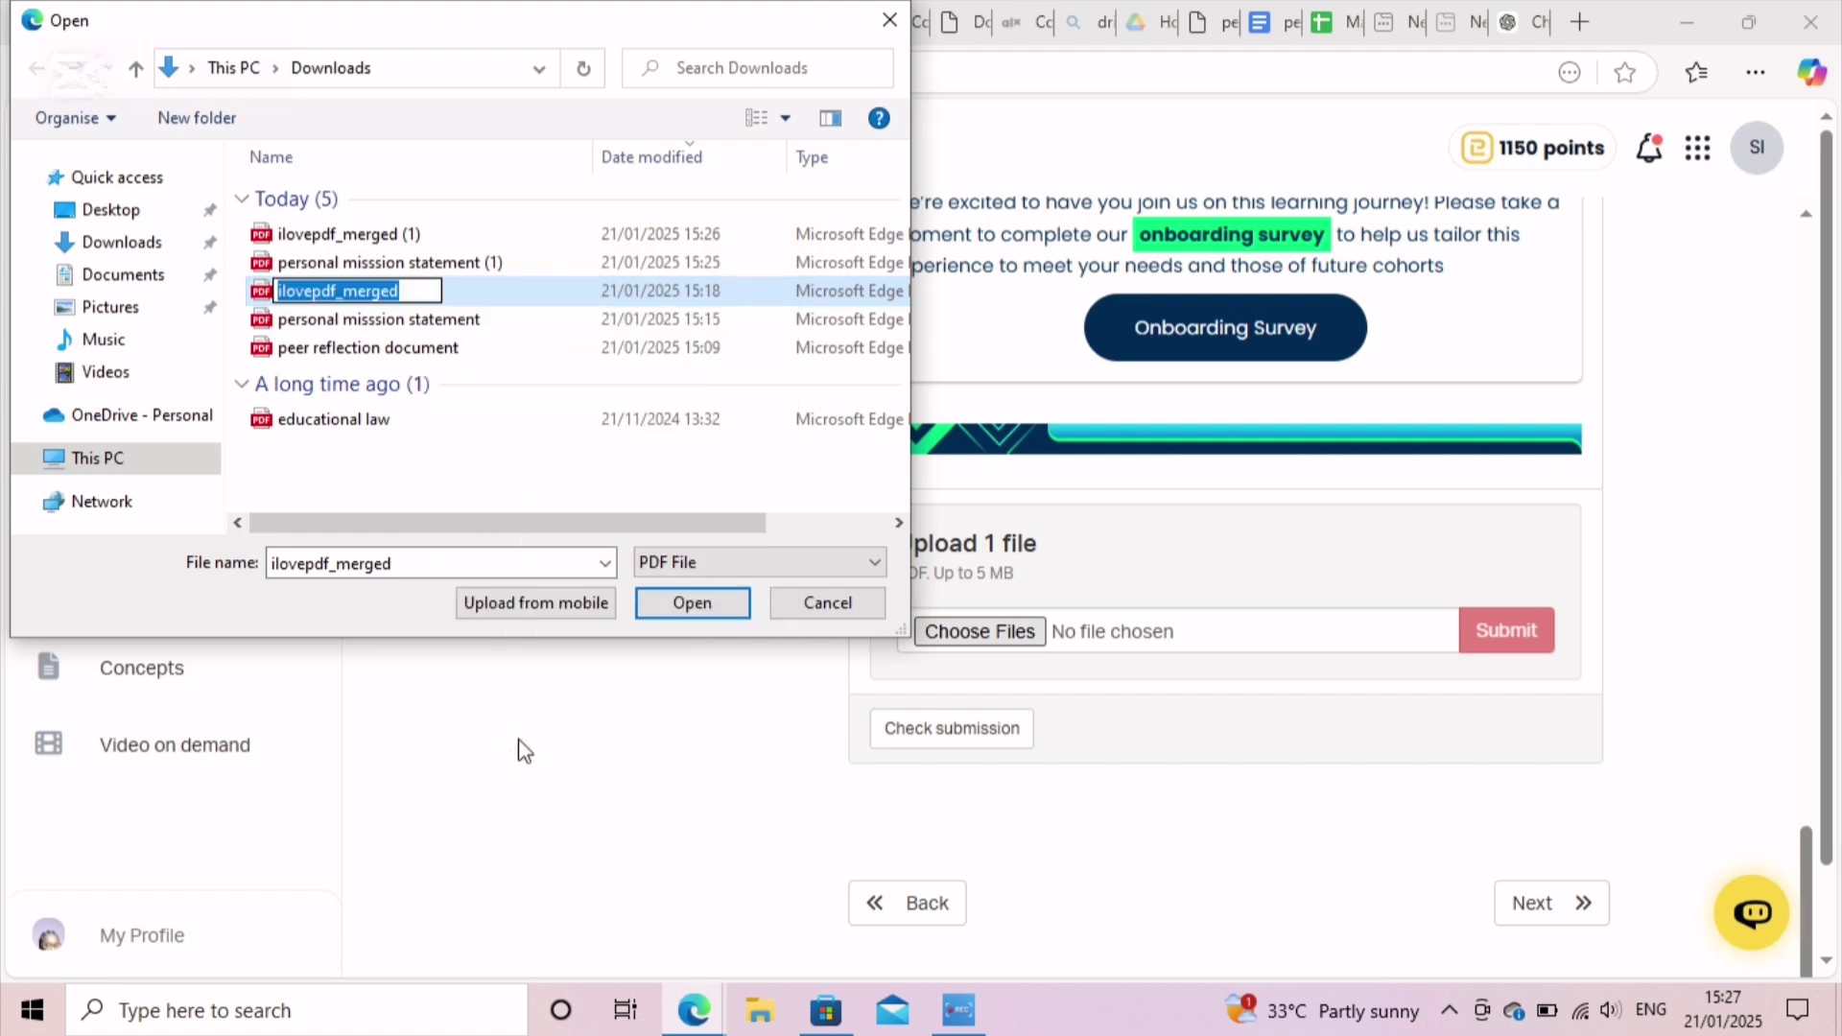
{"action": "type", "text": "Milestone02_Name_Surname_DD.MM.YYYY"}
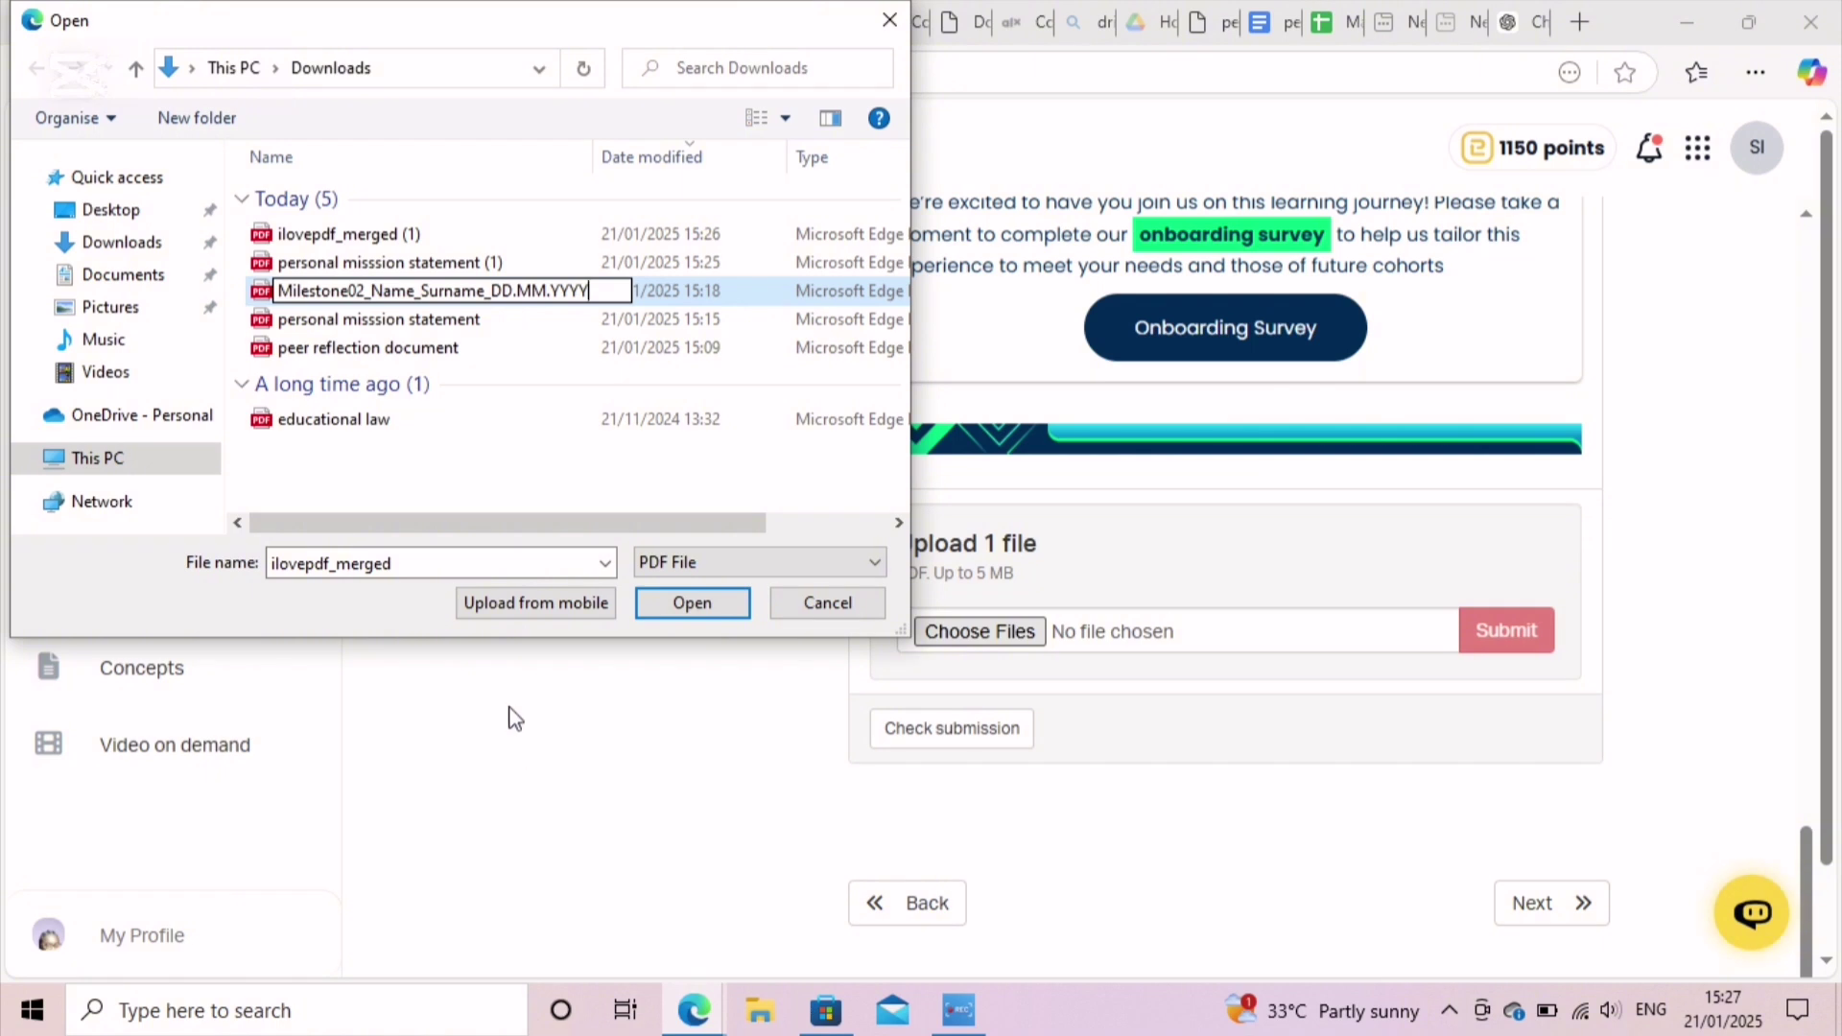
Step: Replace the date placeholders in the new file name with 20.01.2025
{"action": "key", "text": "BackSpace"}
{"action": "key", "text": "BackSpace"}
{"action": "key", "text": "BackSpace"}
{"action": "key", "text": "BackSpace"}
{"action": "type", "text": "2025"}
{"action": "key", "text": "BackSpace"}
{"action": "key", "text": "BackSpace"}
{"action": "key", "text": "BackSpace"}
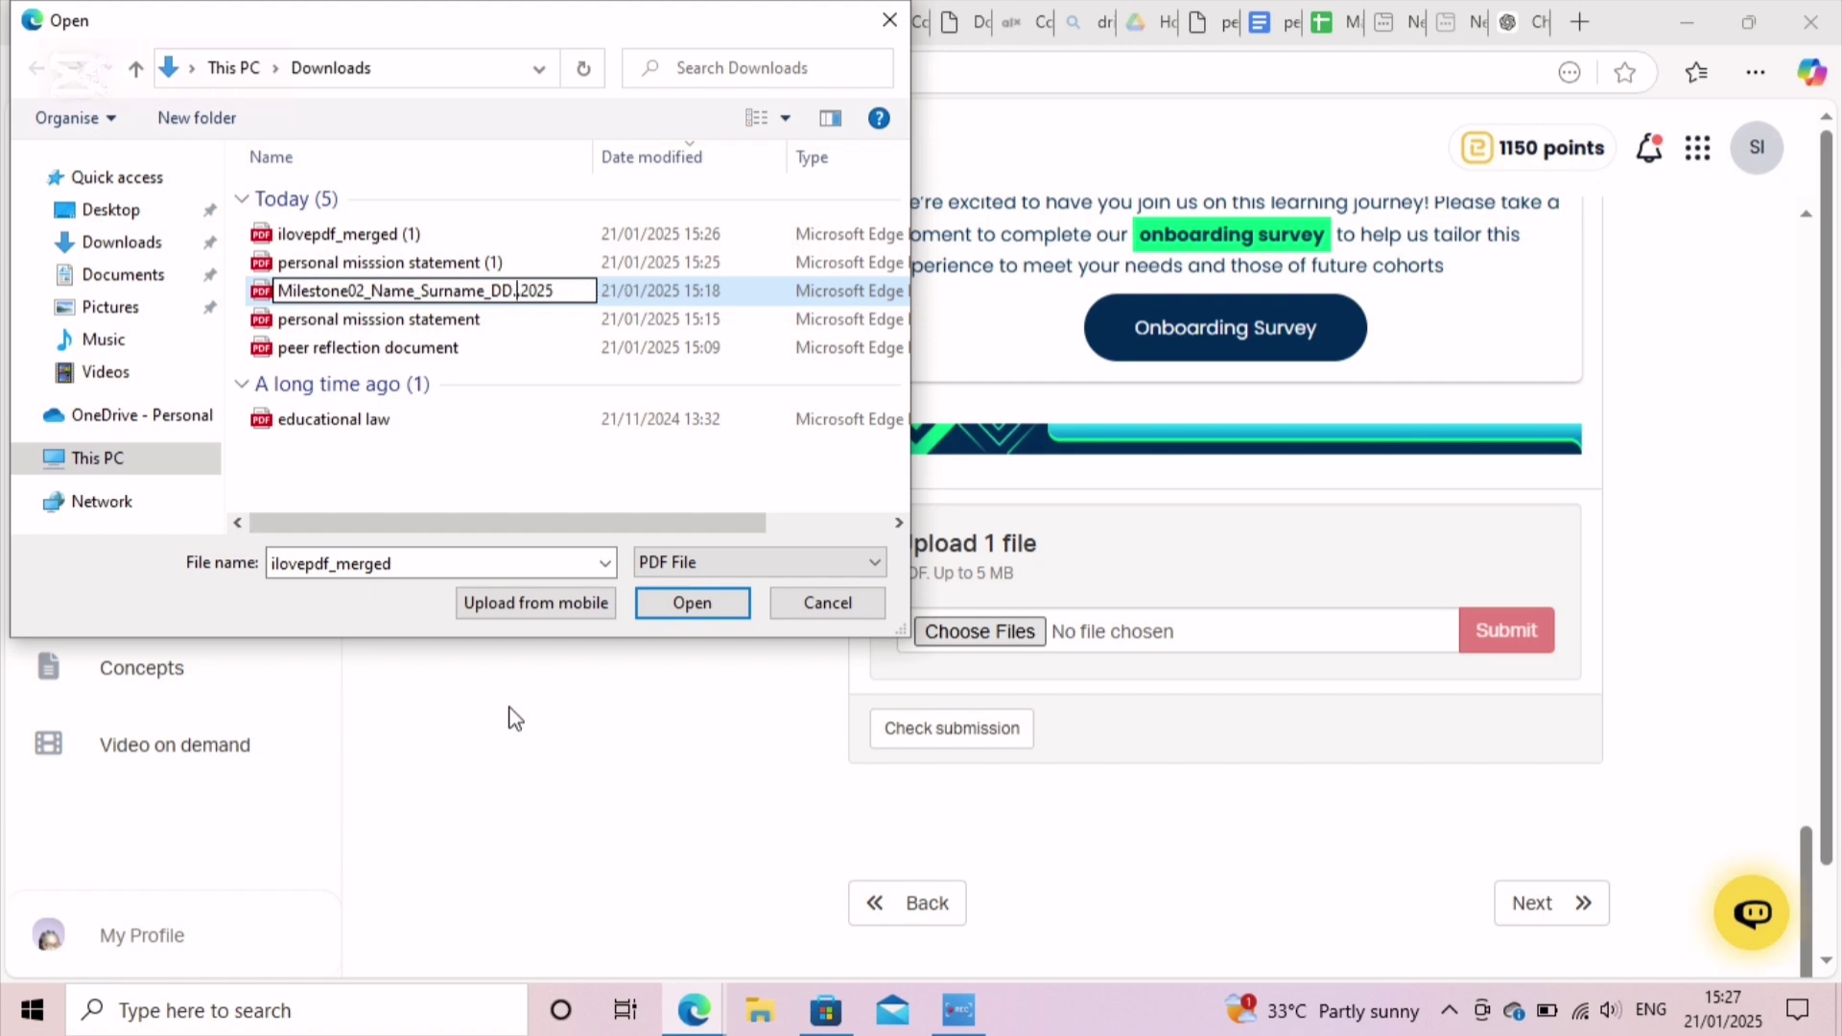
{"action": "type", "text": "01"}
{"action": "key", "text": "BackSpace"}
{"action": "key", "text": "BackSpace"}
{"action": "type", "text": "20"}
{"action": "key", "text": "BackSpace"}
{"action": "key", "text": "BackSpace"}
{"action": "key", "text": "BackSpace"}
{"action": "key", "text": "BackSpace"}
{"action": "key", "text": "BackSpace"}
{"action": "key", "text": "BackSpace"}
{"action": "key", "text": "BackSpace"}
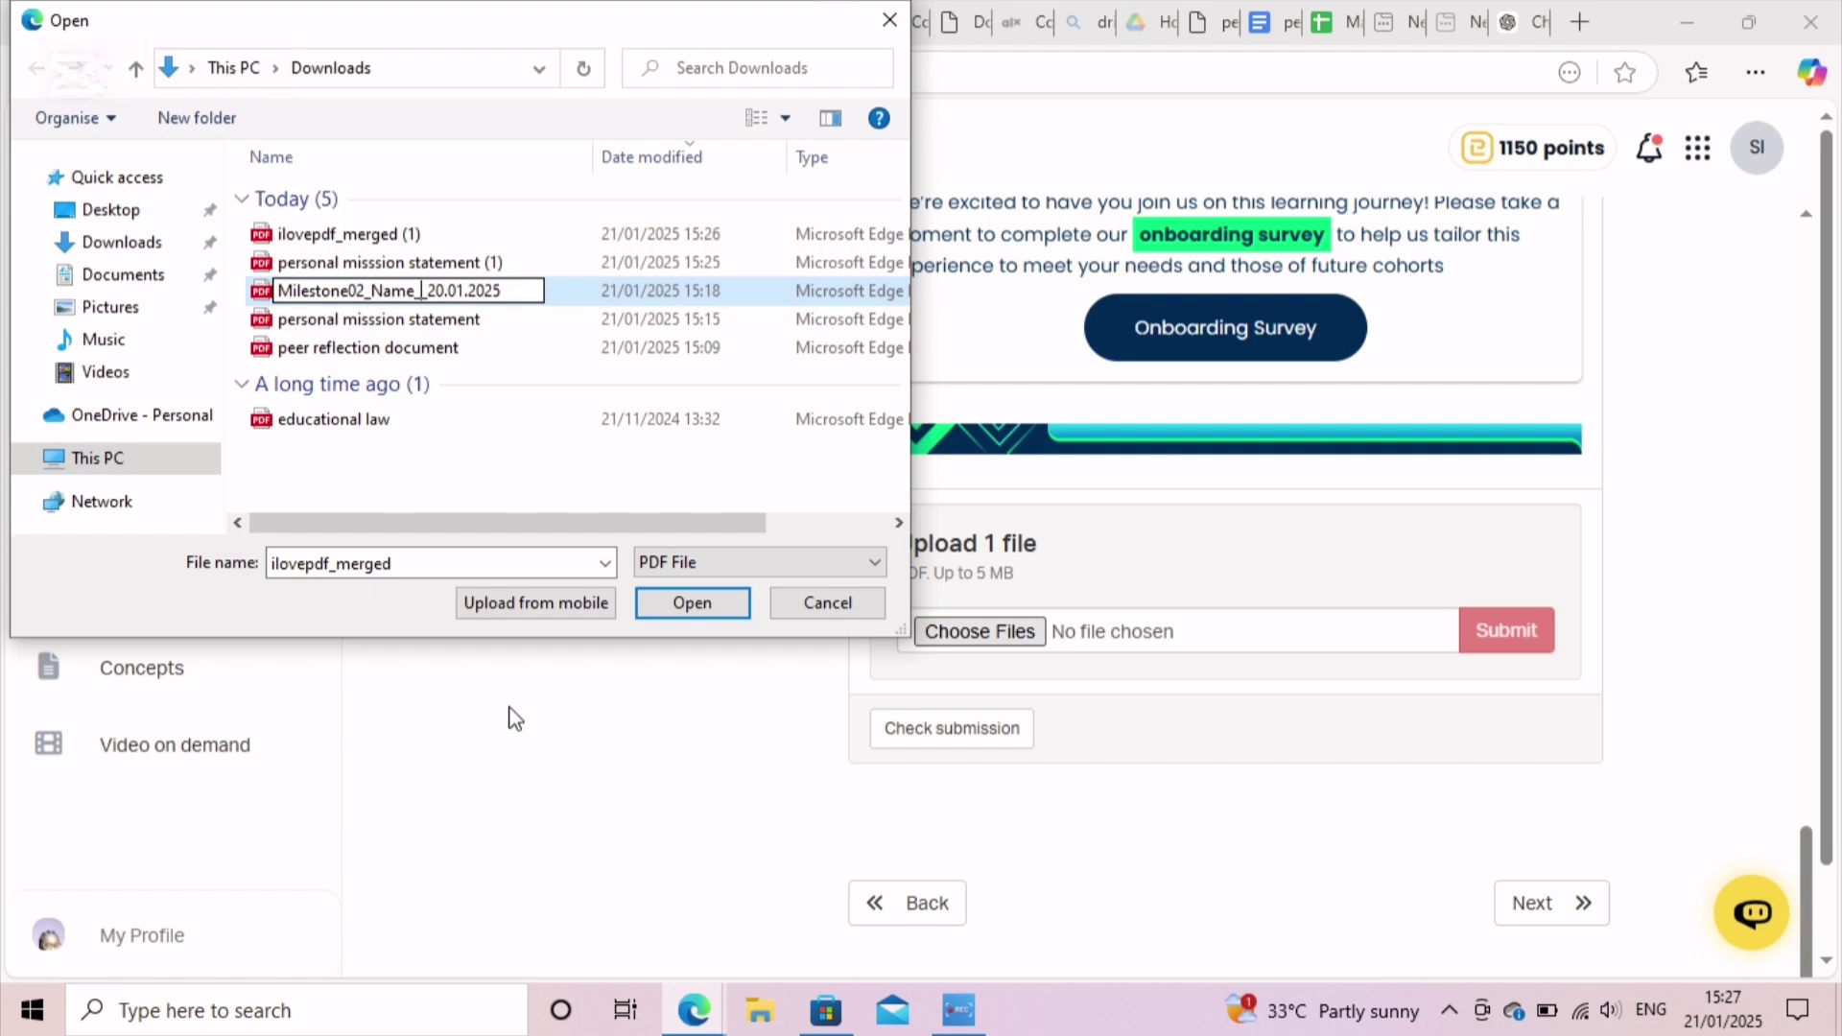
Step: Replace the name placeholders with the student's first name and surname, confirm, and select the file
{"action": "type", "text": "Il"}
{"action": "type", "text": "echukwu"}
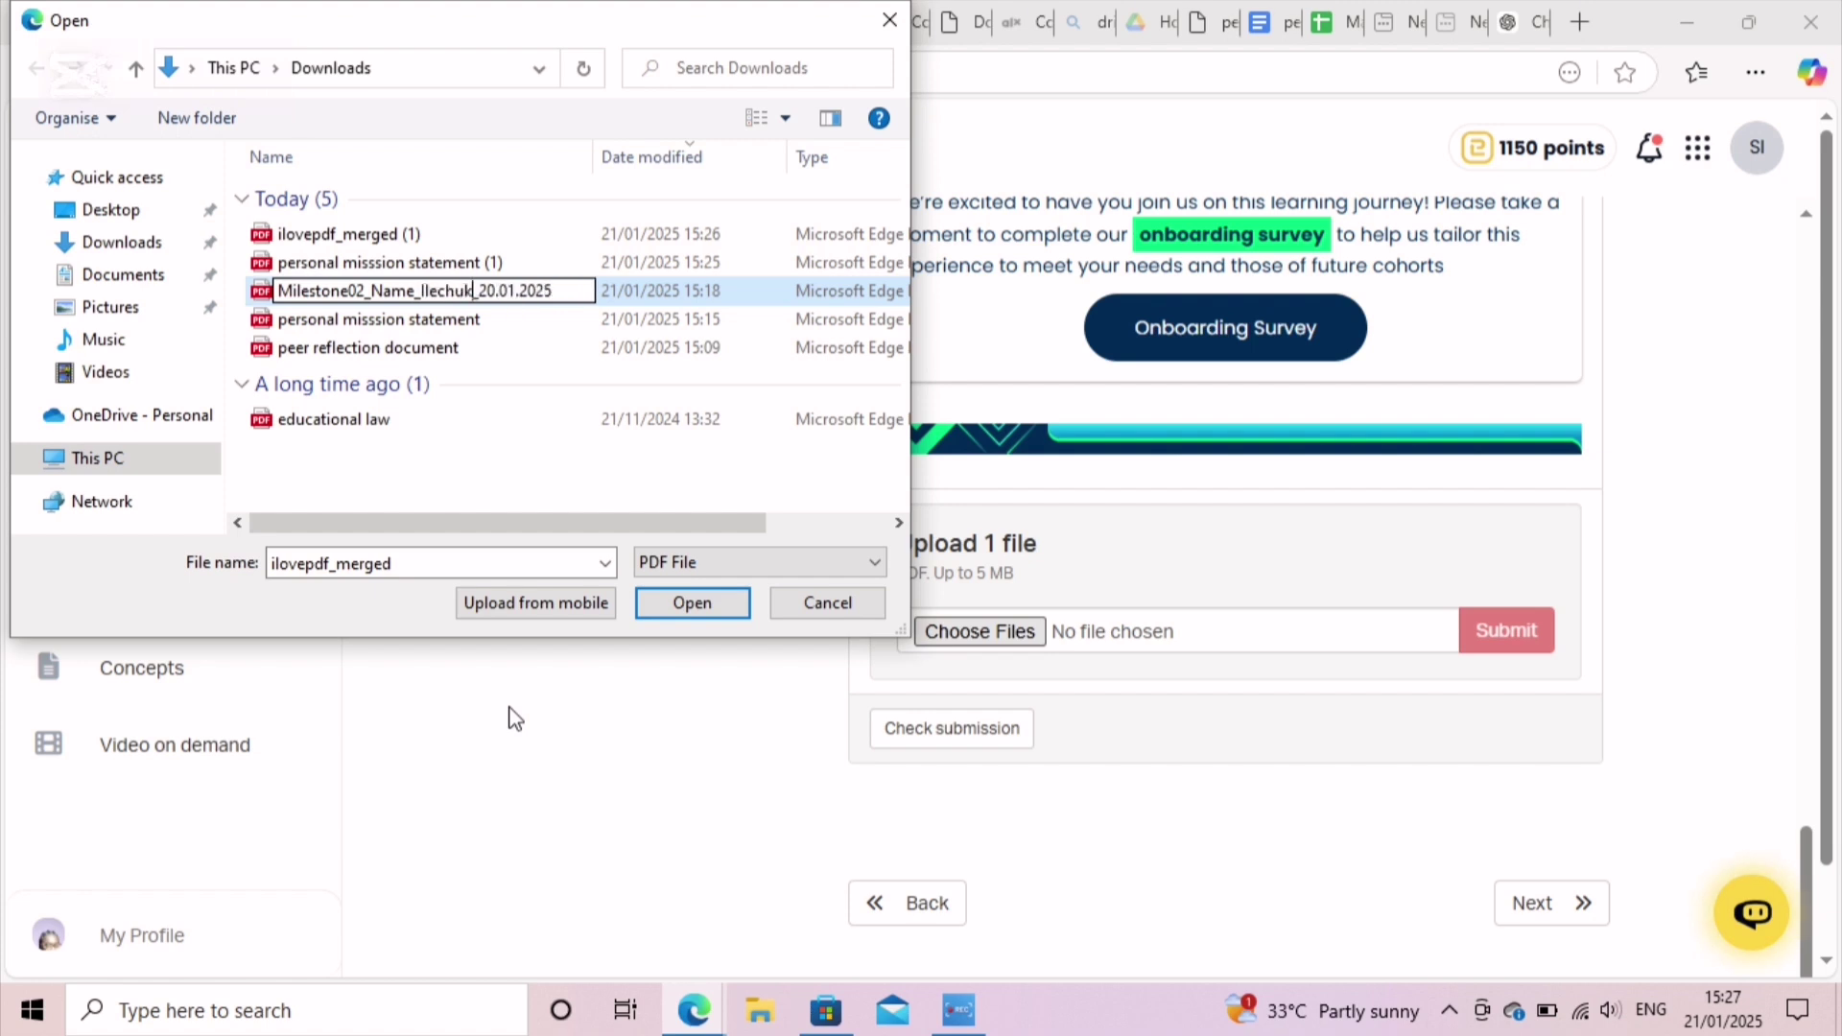
{"action": "key", "text": "Left"}
{"action": "key", "text": "Left"}
{"action": "key", "text": "Left"}
{"action": "key", "text": "Left"}
{"action": "key", "text": "Left"}
{"action": "key", "text": "Left"}
{"action": "key", "text": "Left"}
{"action": "key", "text": "Left"}
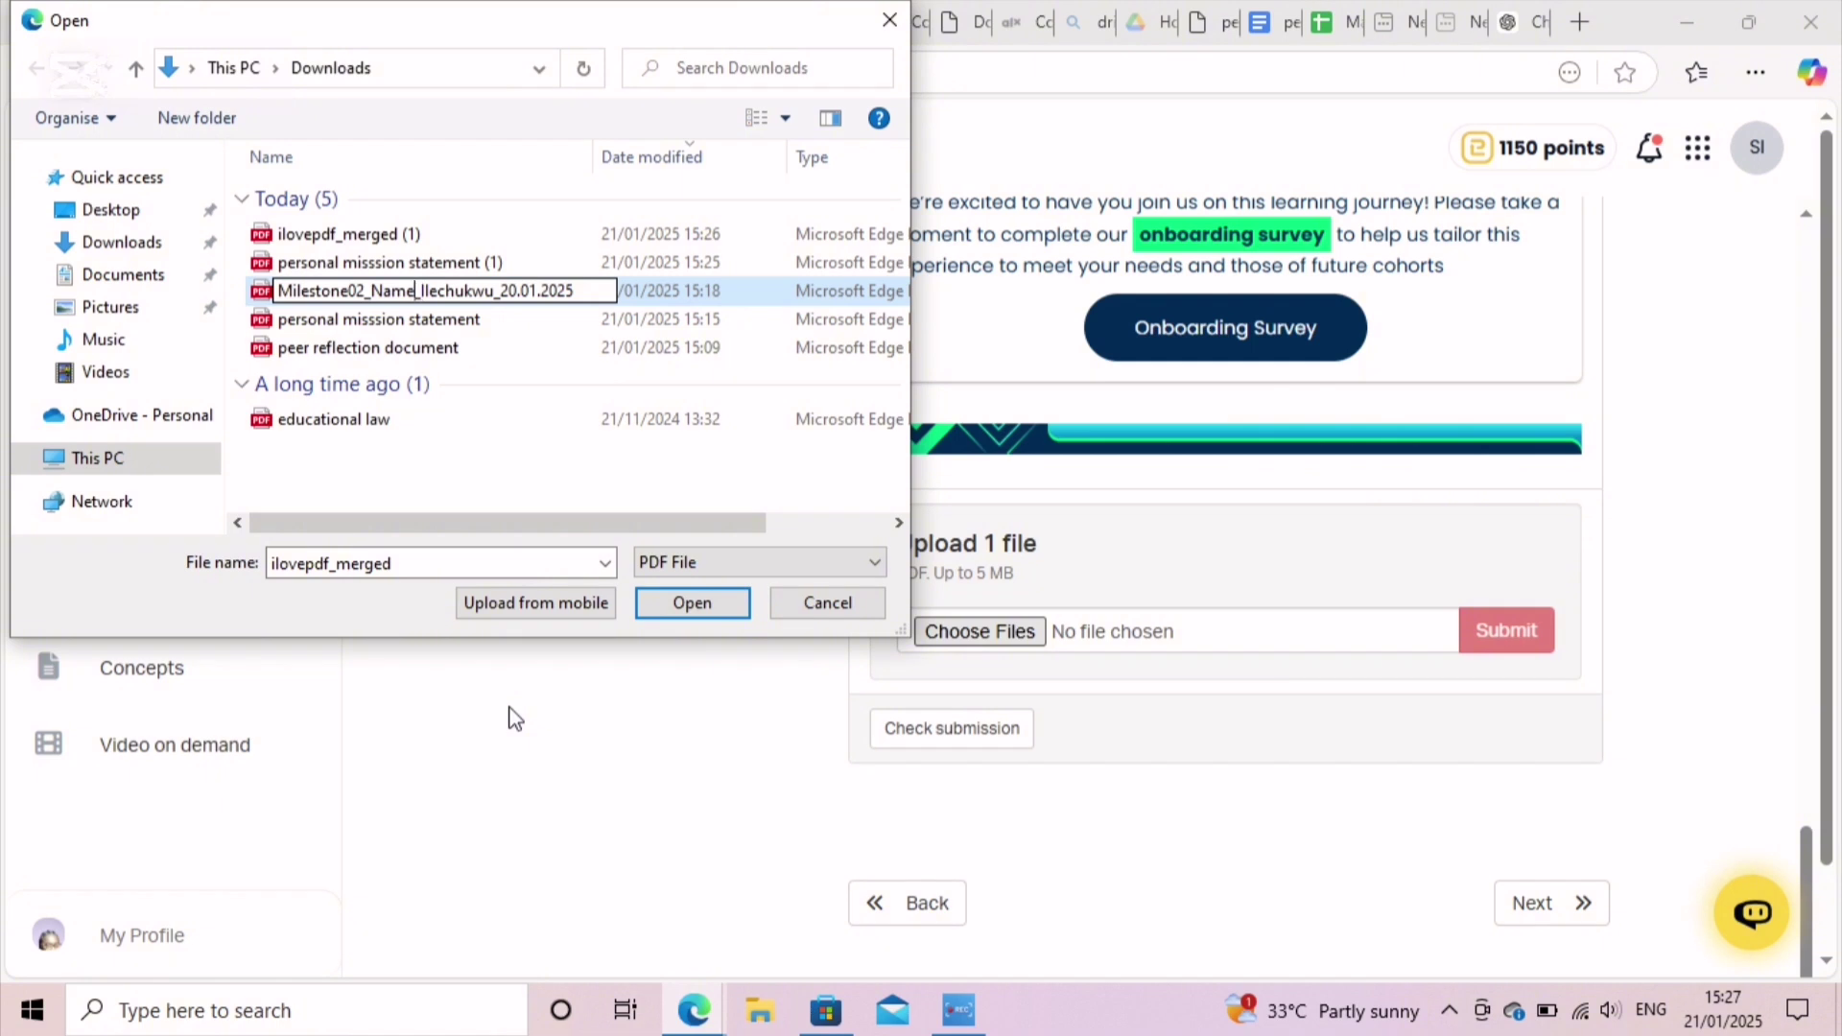
{"action": "key", "text": "BackSpace"}
{"action": "key", "text": "BackSpace"}
{"action": "key", "text": "BackSpace"}
{"action": "key", "text": "BackSpace"}
{"action": "key", "text": "BackSpace"}
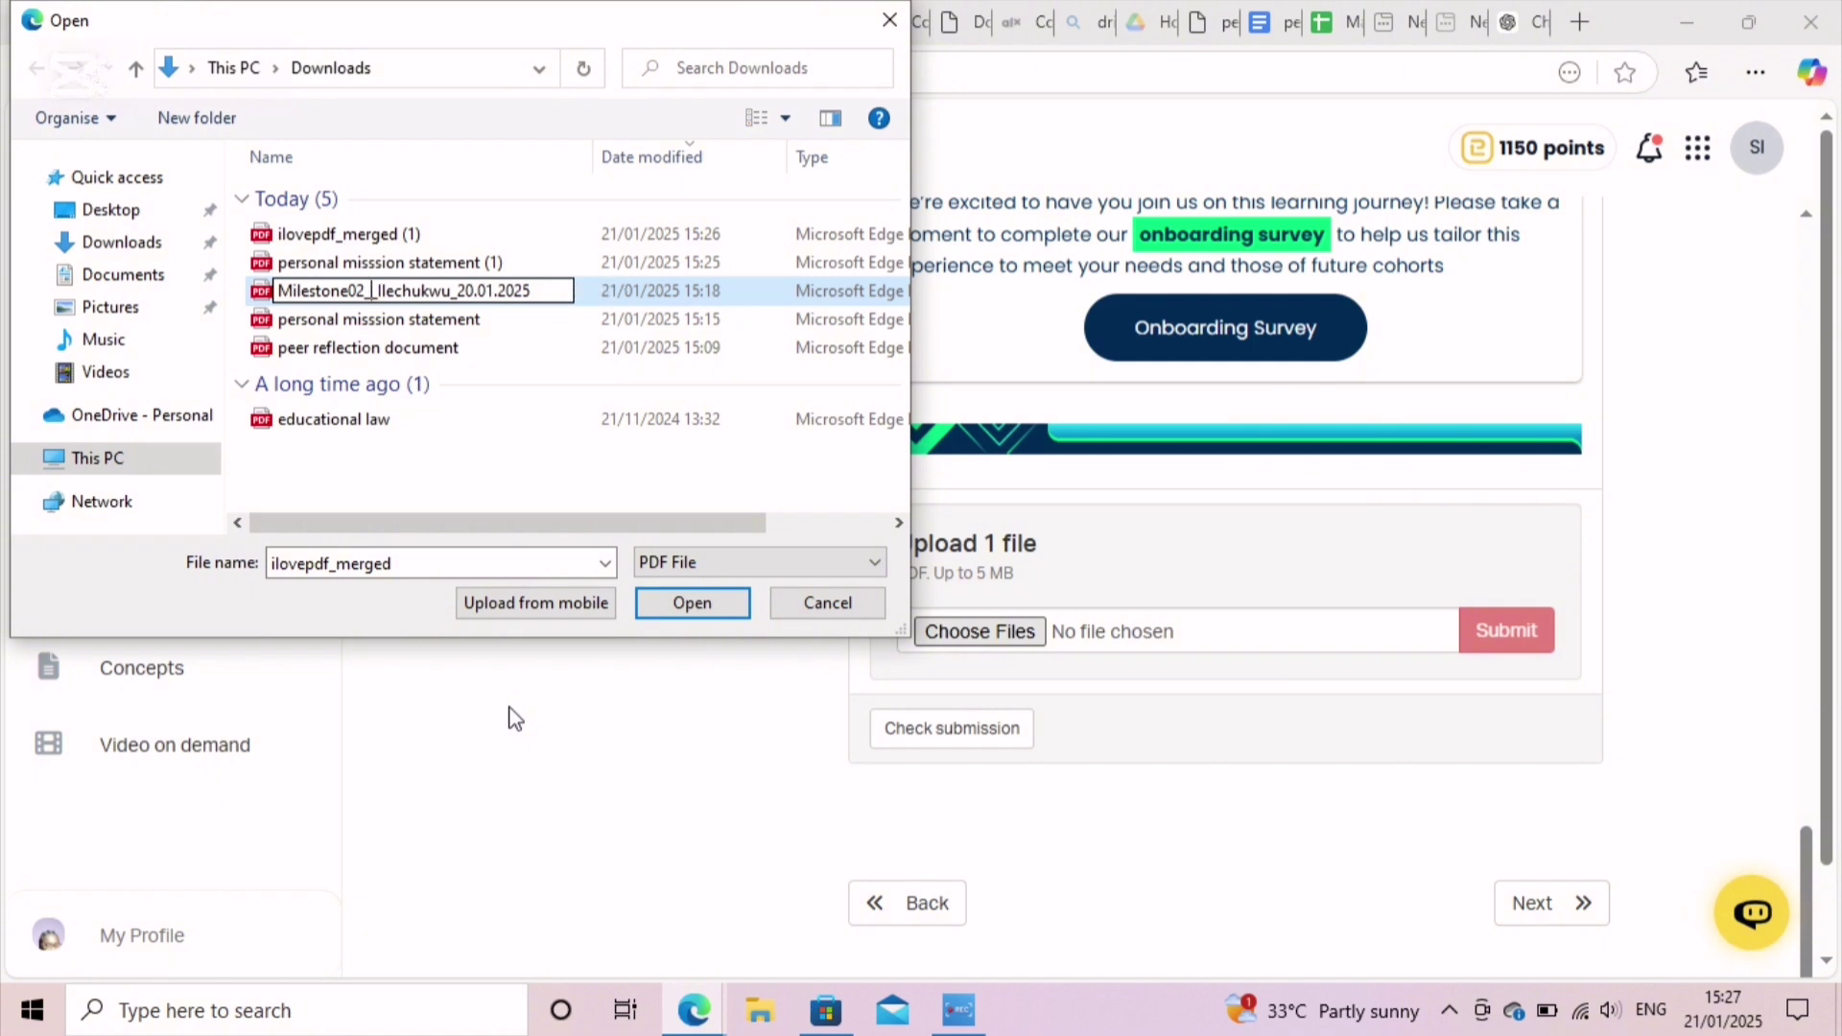
{"action": "type", "text": "Succe"}
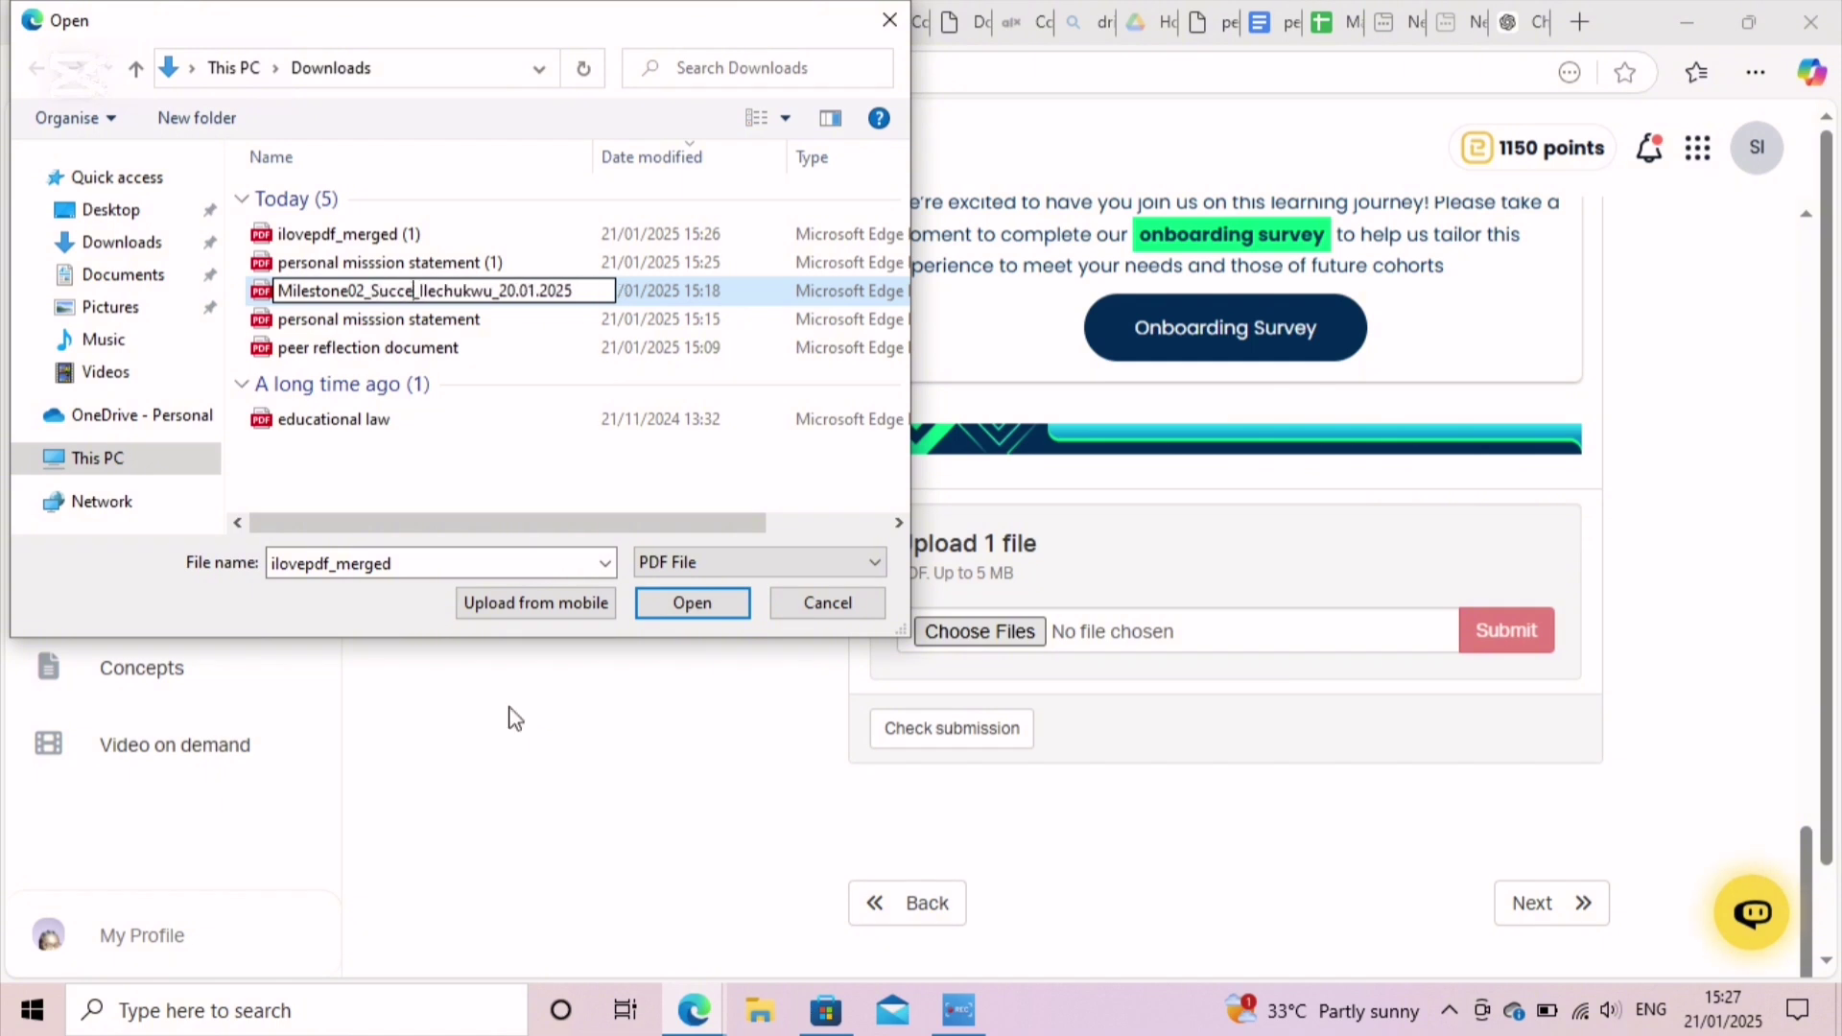
{"action": "type", "text": "ss_"}
{"action": "key", "text": "Left"}
{"action": "key", "text": "Left"}
{"action": "key", "text": "Left"}
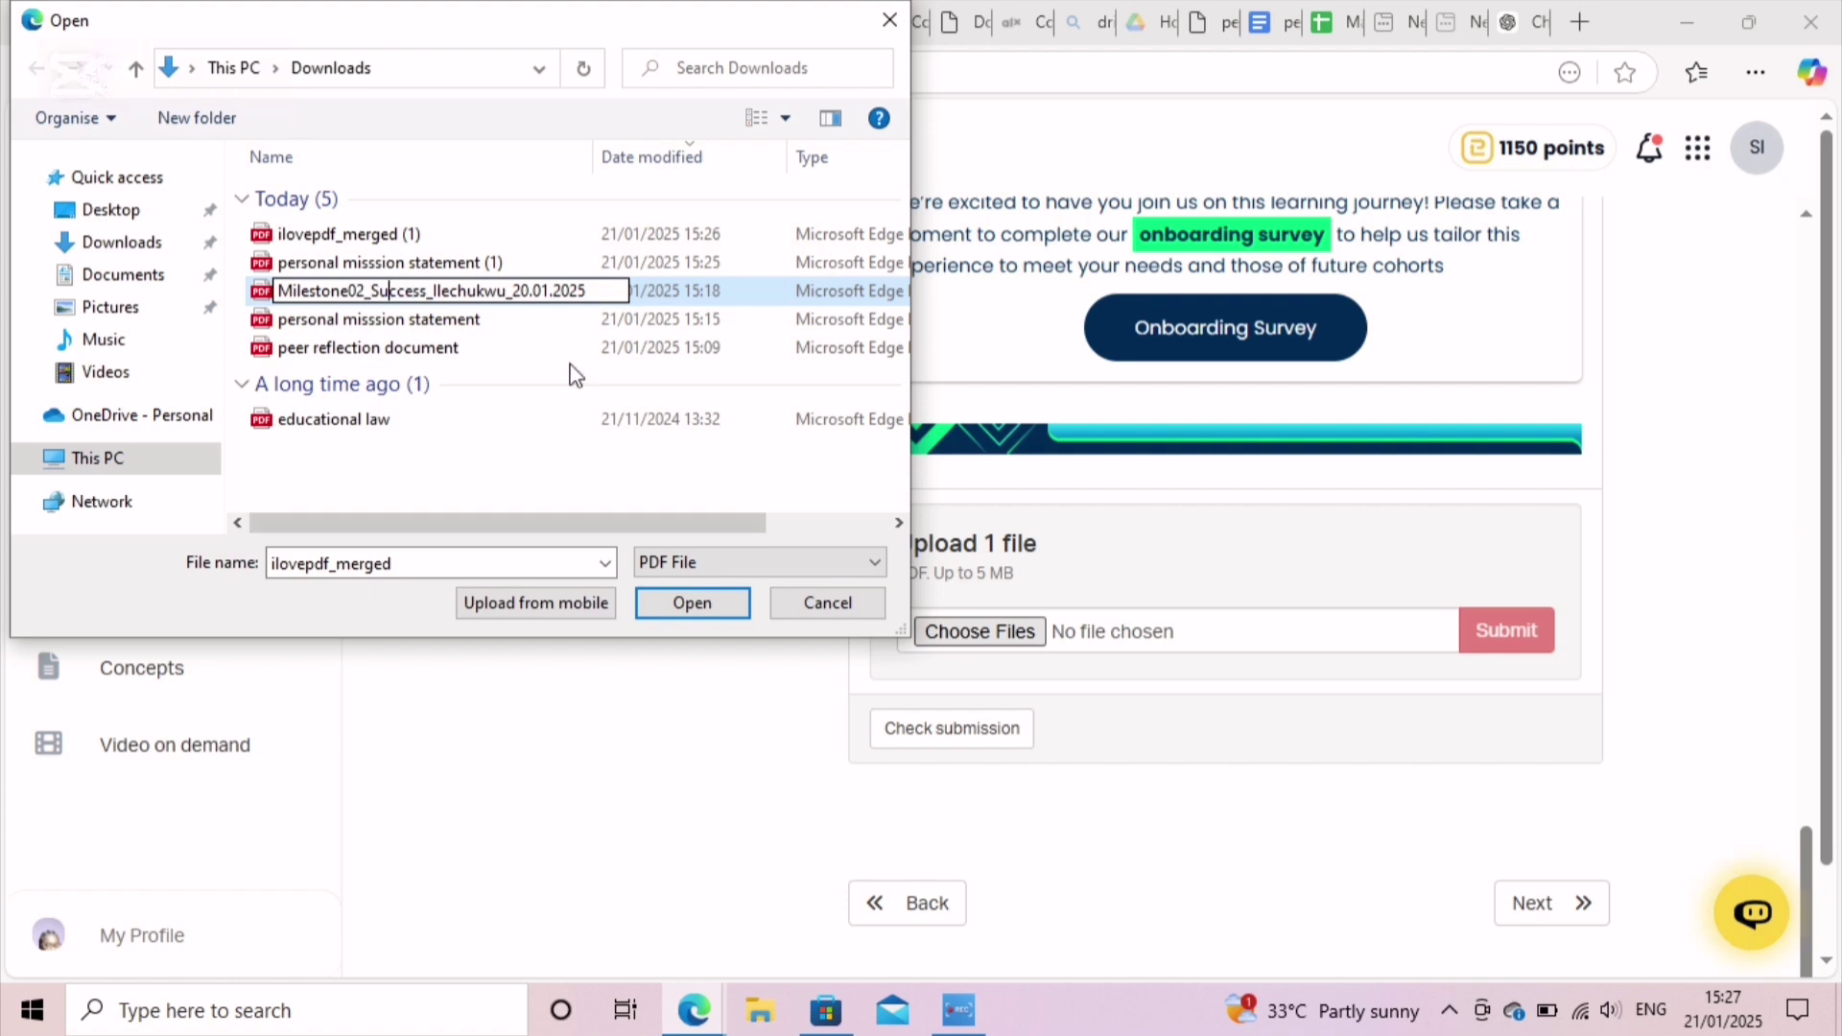
{"action": "key", "text": "Return"}
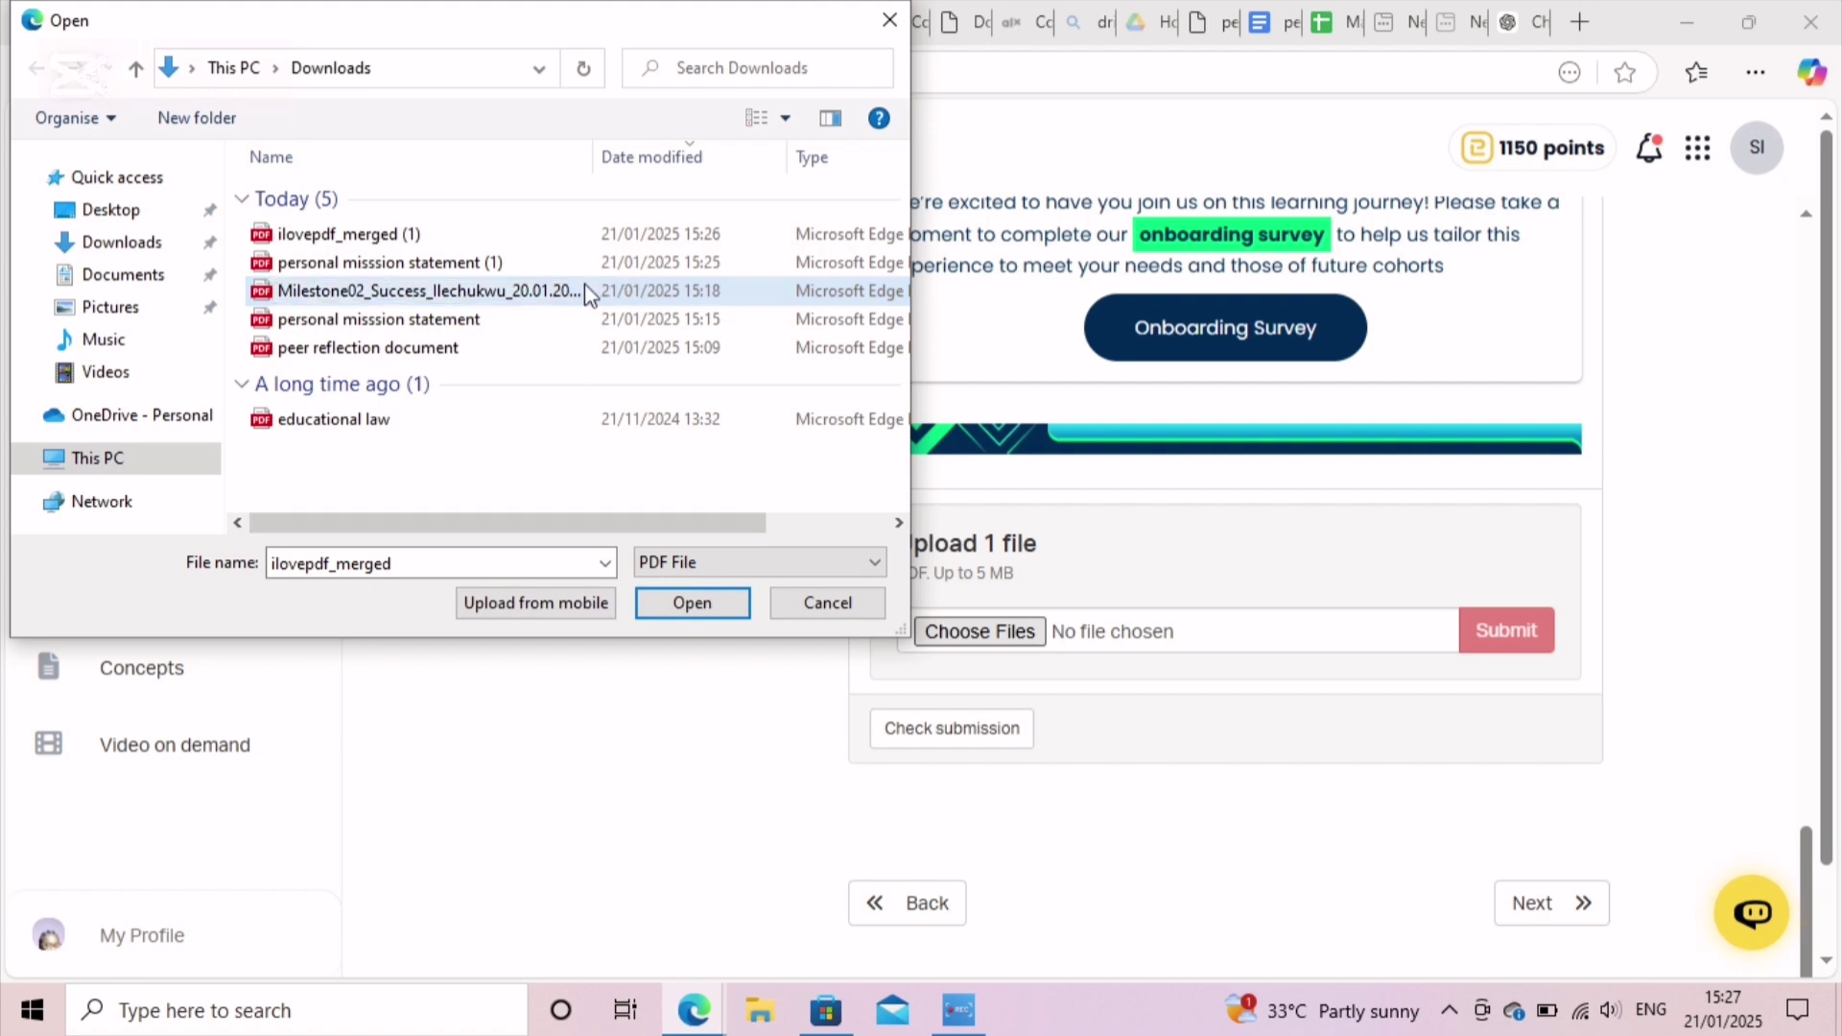
{"action": "left_click", "coordinate": [554, 290]}
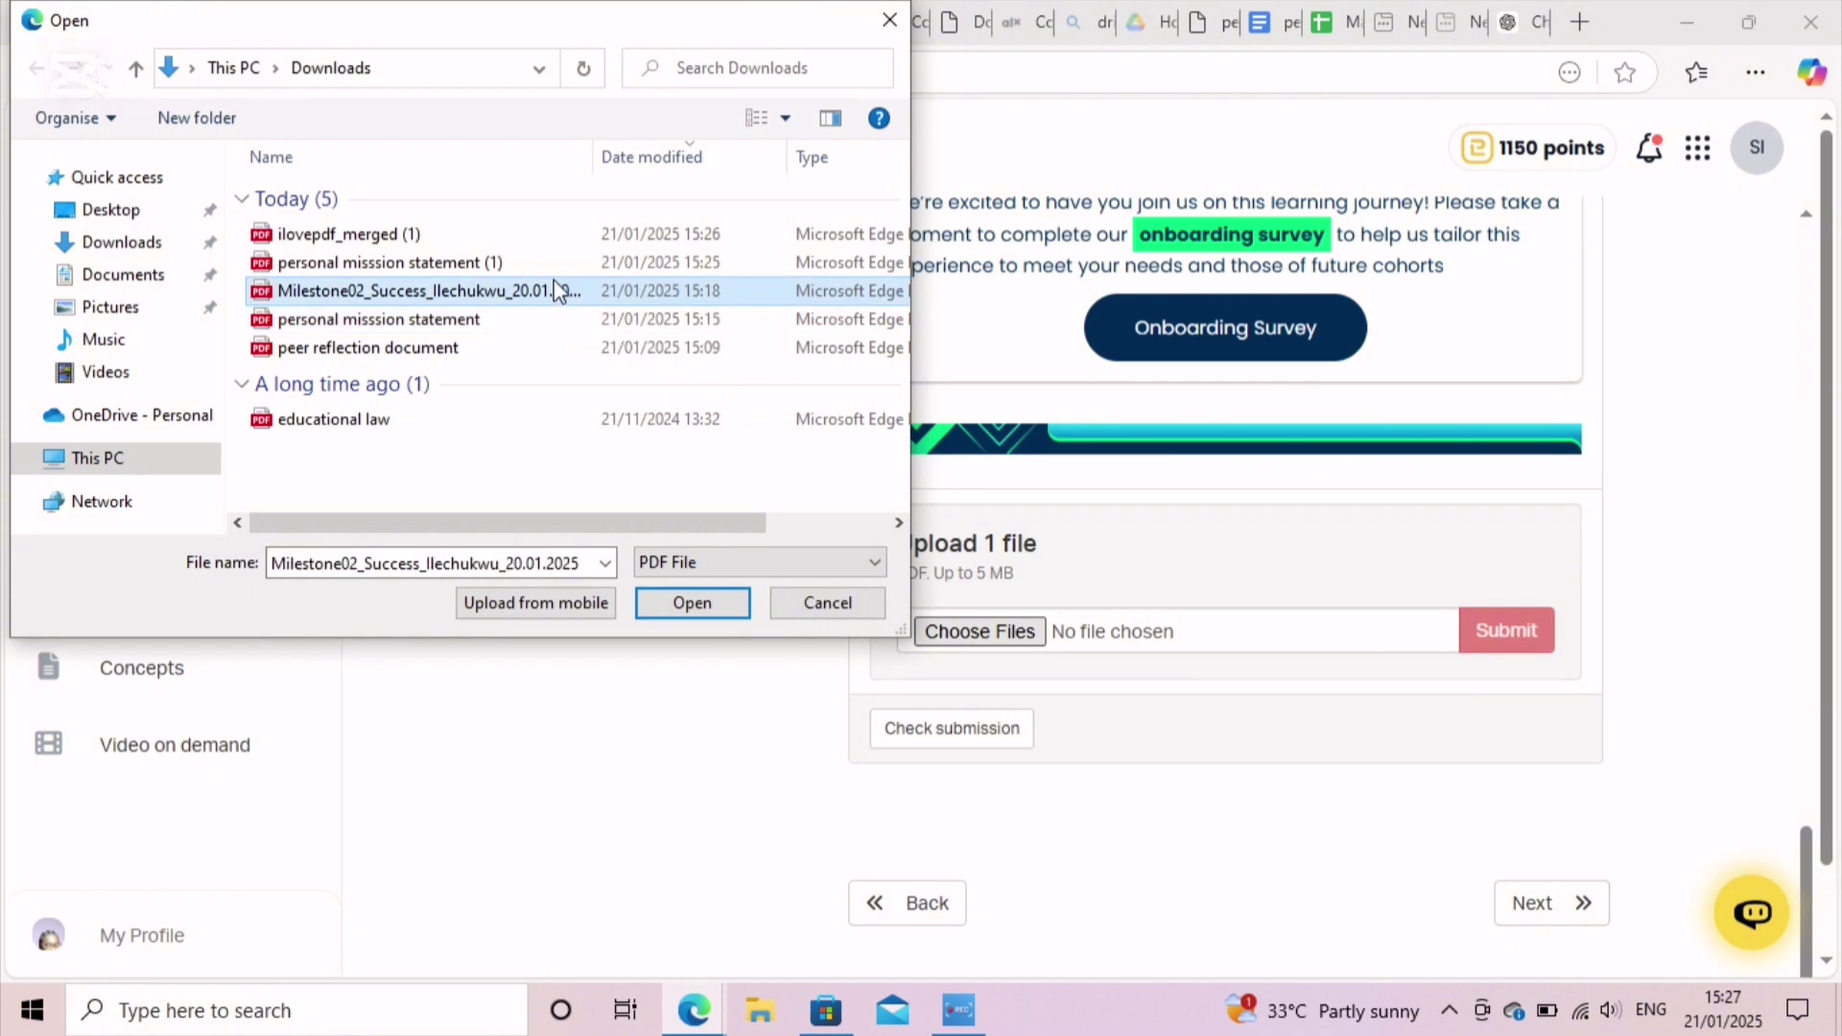
Step: Attach the renamed Milestone02 PDF and submit it for the Week 2 Milestone
{"action": "left_click", "coordinate": [701, 612]}
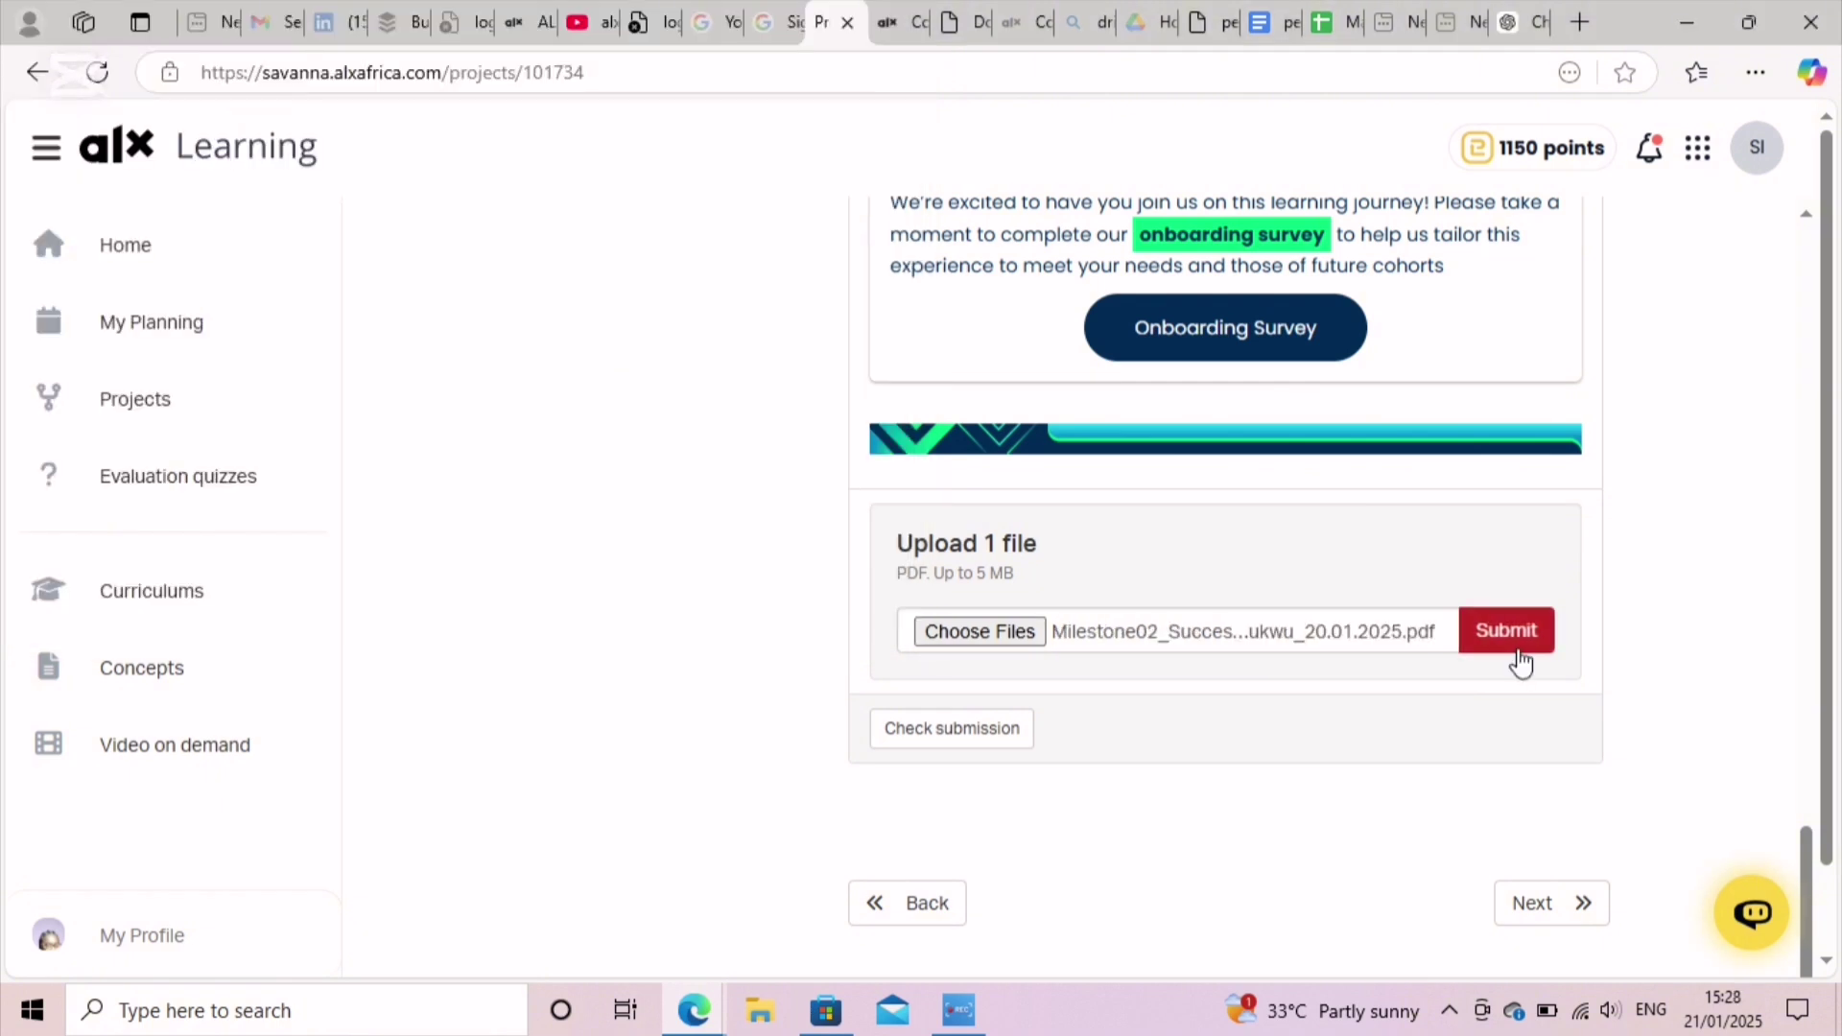
{"action": "left_click", "coordinate": [1513, 648]}
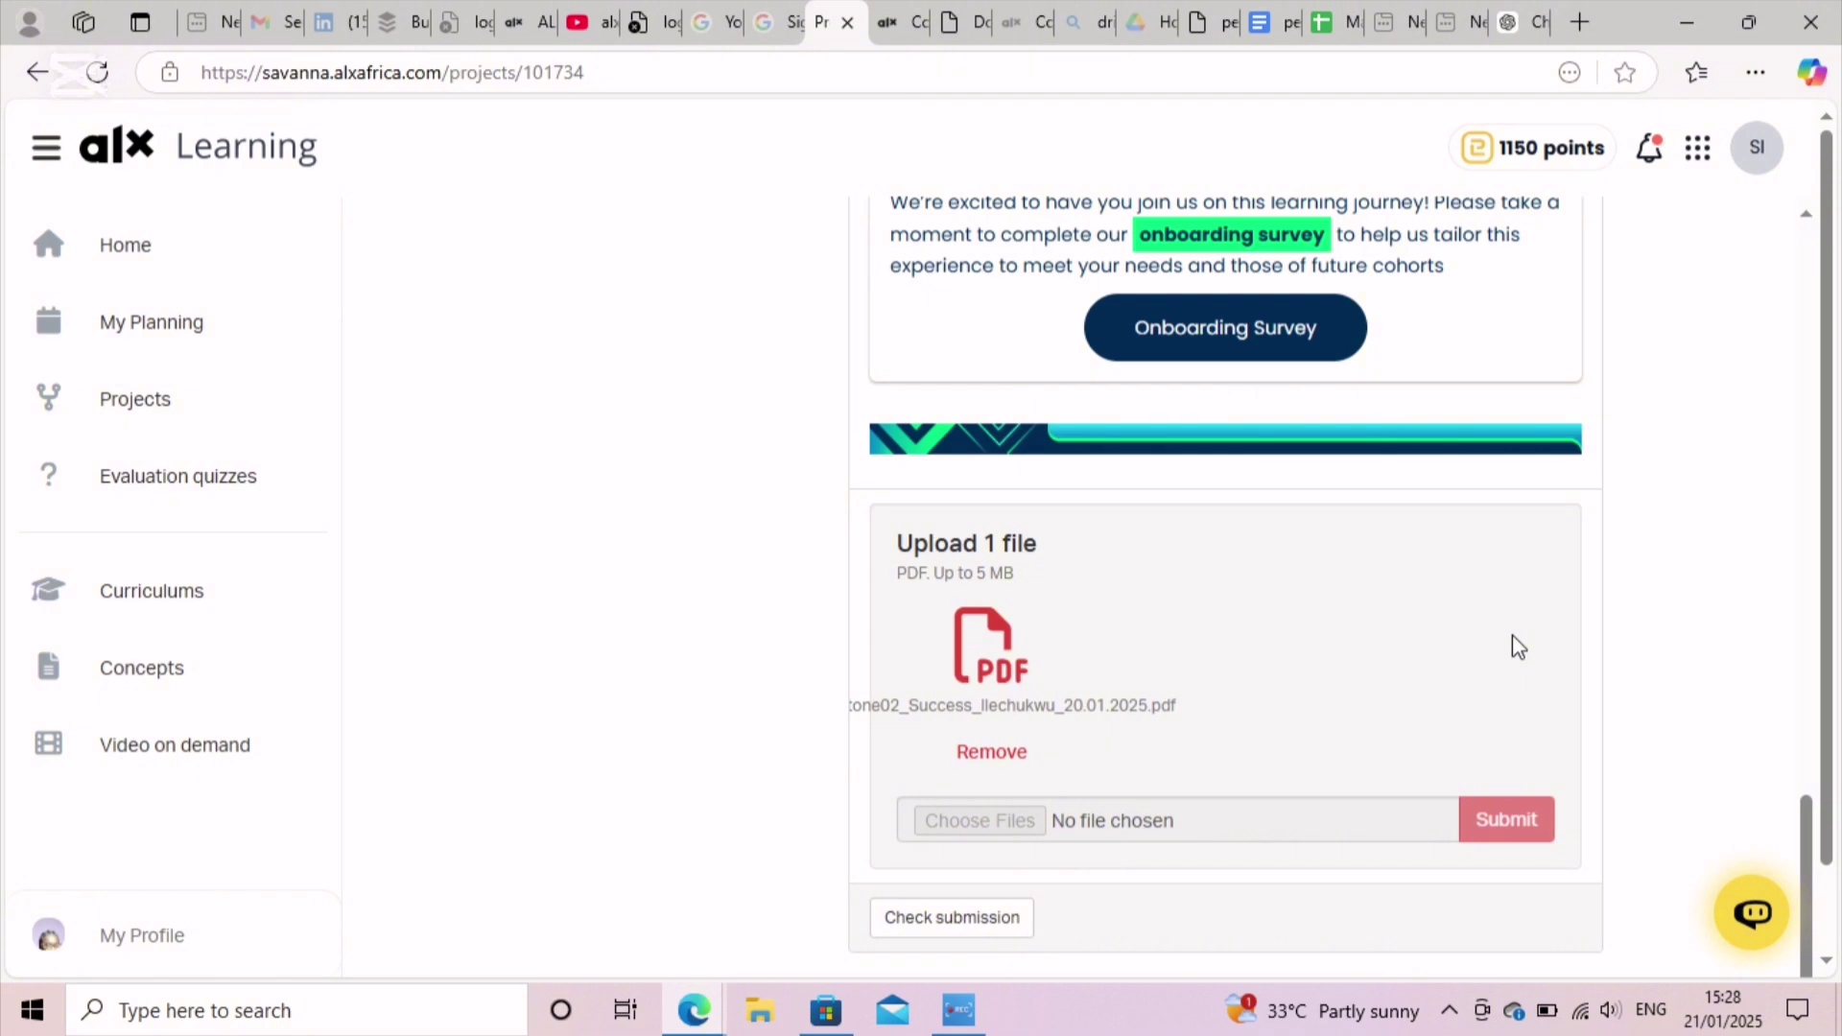
{"action": "scroll", "coordinate": [1513, 637], "scroll_direction": "down", "scroll_amount": 2}
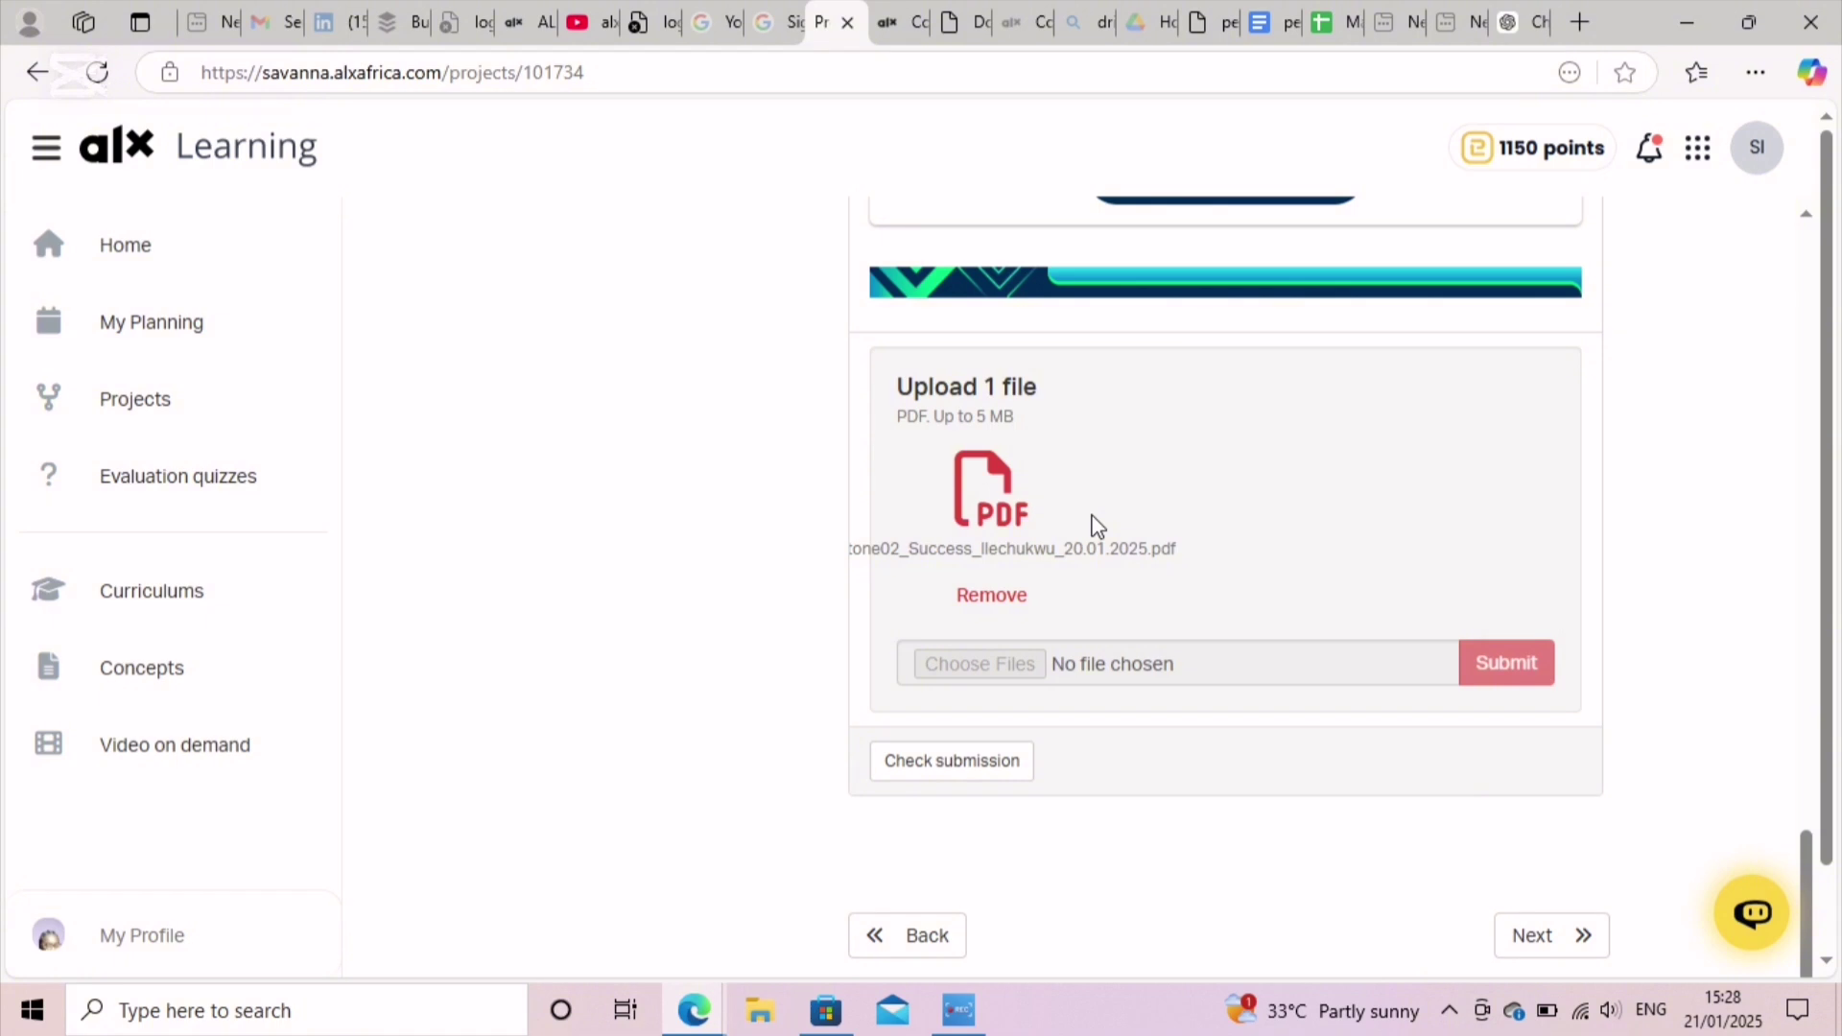
Step: Open the Week 2 Milestone submission check offering Request a new review
{"action": "left_click", "coordinate": [971, 768]}
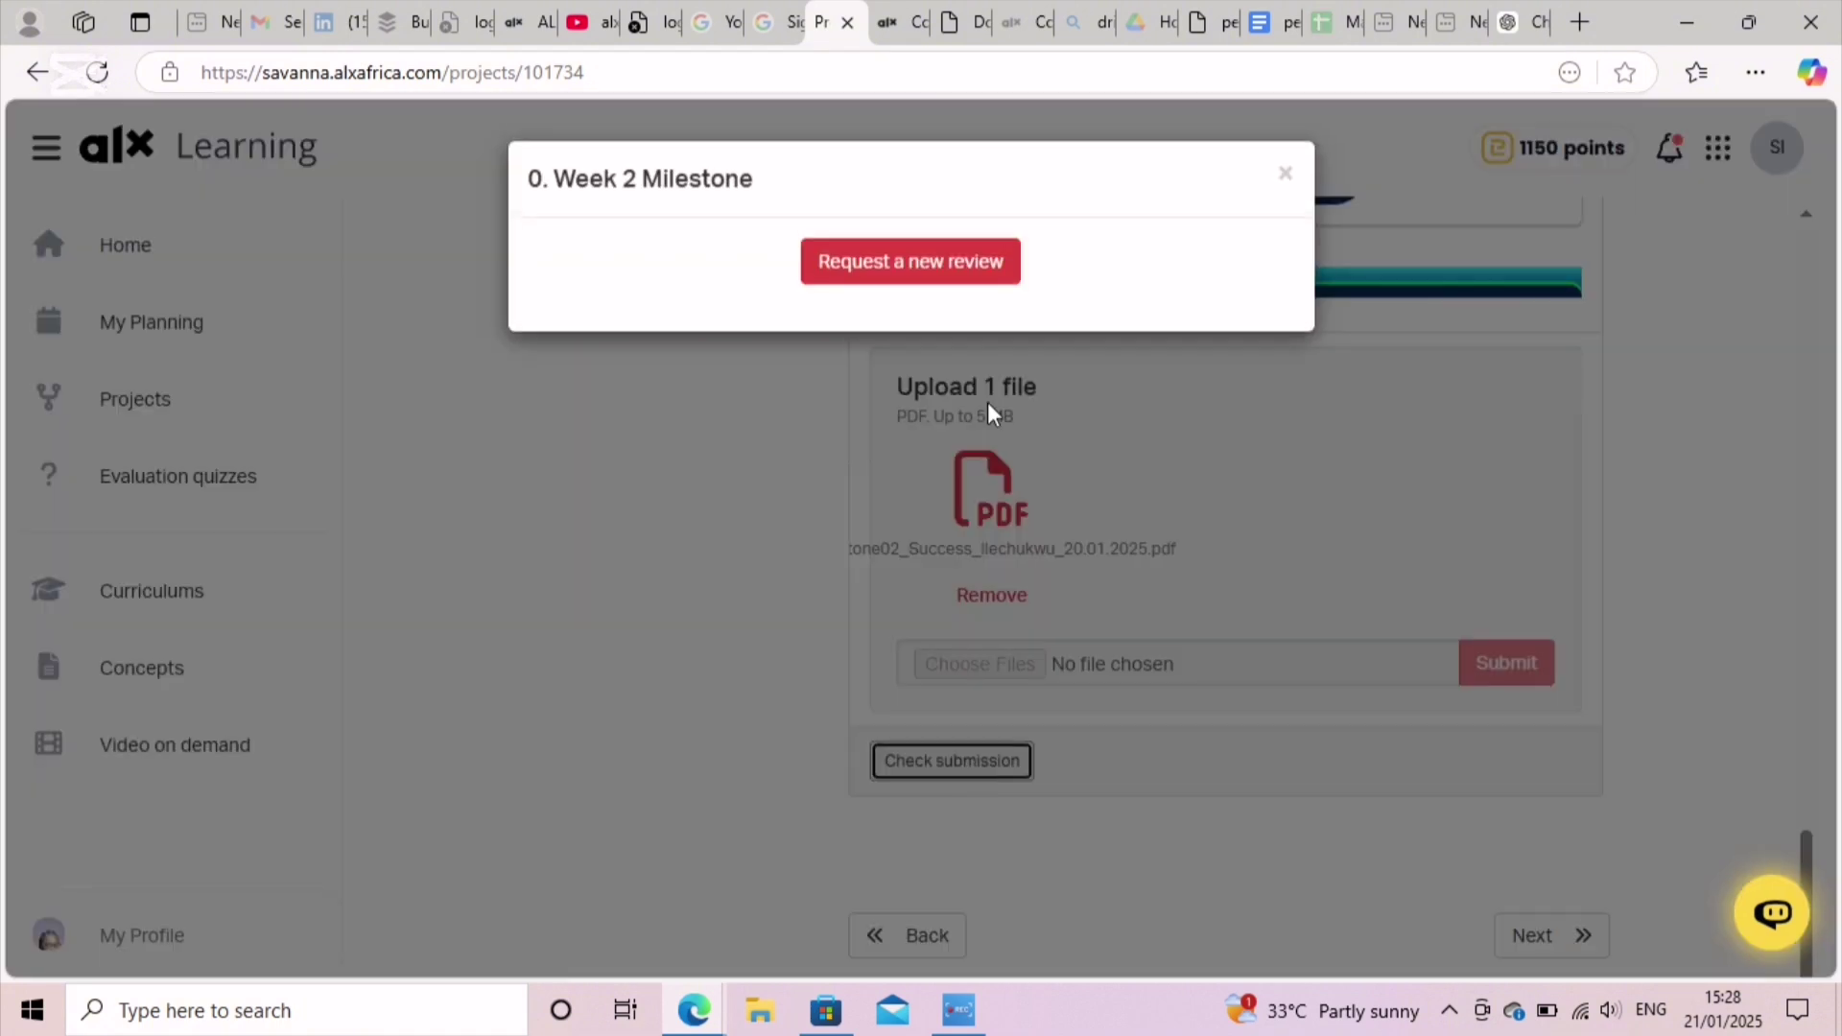